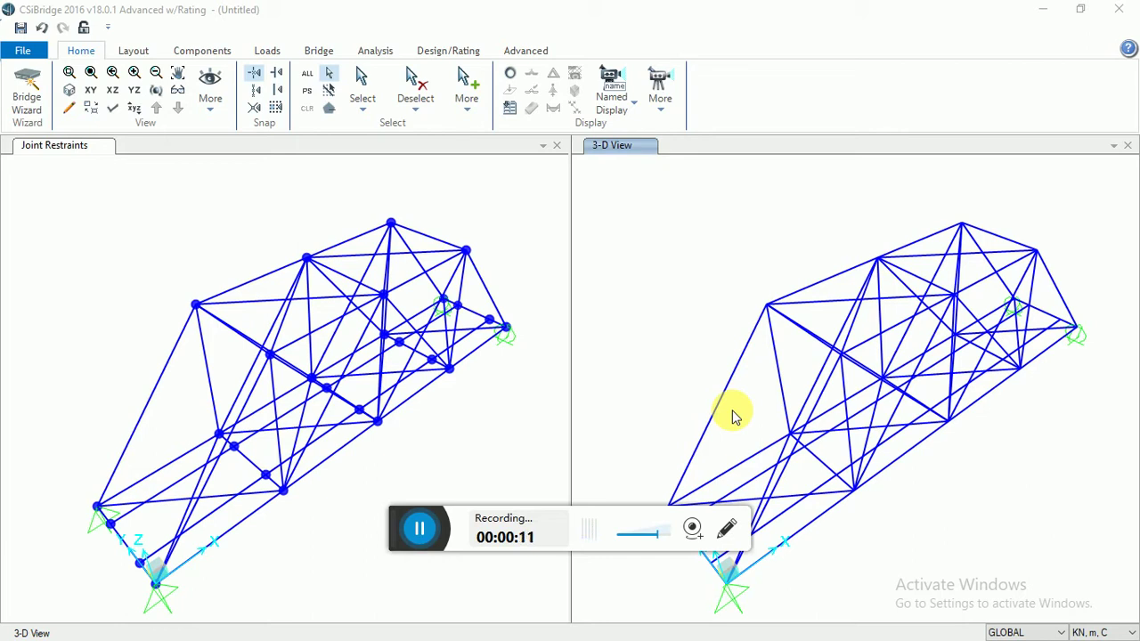
Import the vehicles of the India library into the vehicle definitions and accept the list with IRC A-1 selected
{"action": "left_click", "coordinate": [272, 52]}
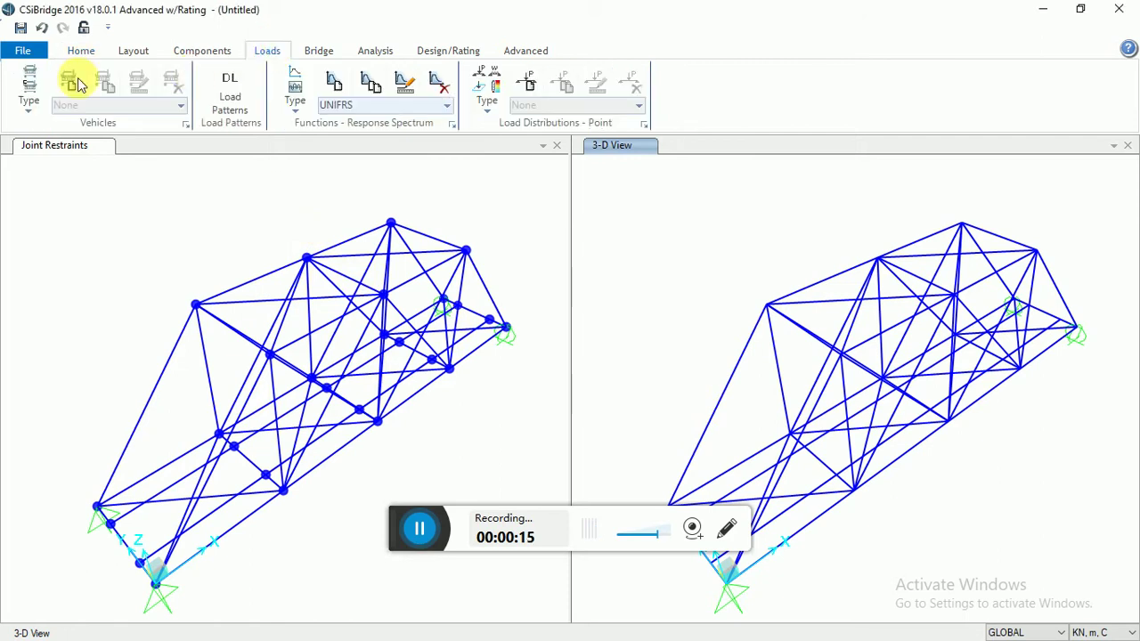
{"action": "left_click", "coordinate": [32, 95]}
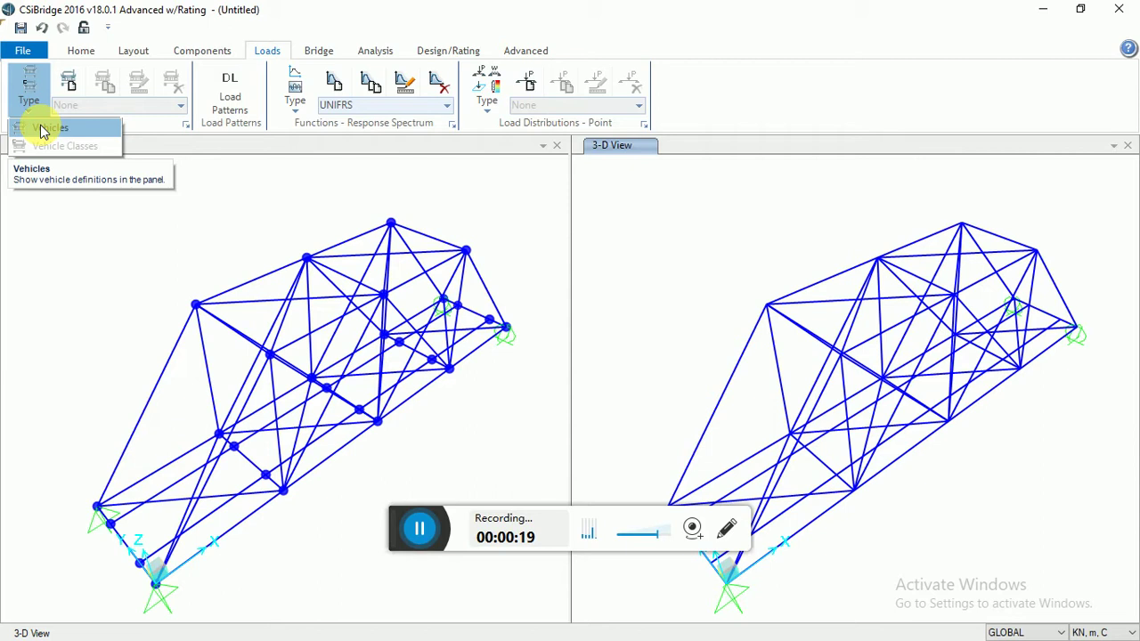
{"action": "left_click", "coordinate": [41, 129]}
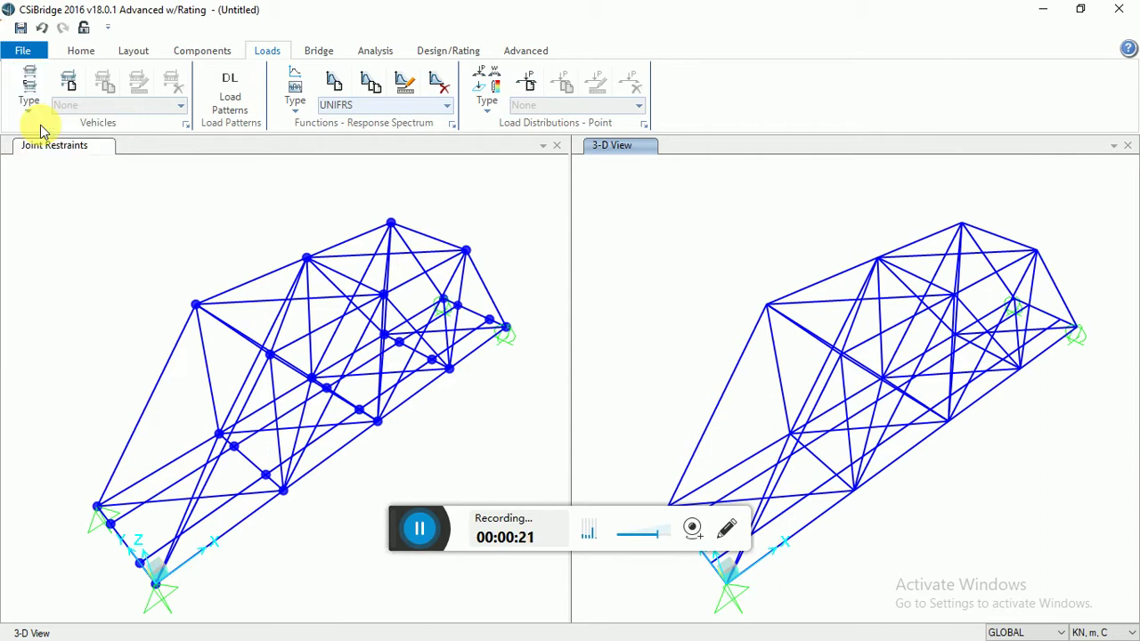
{"action": "left_click", "coordinate": [187, 128]}
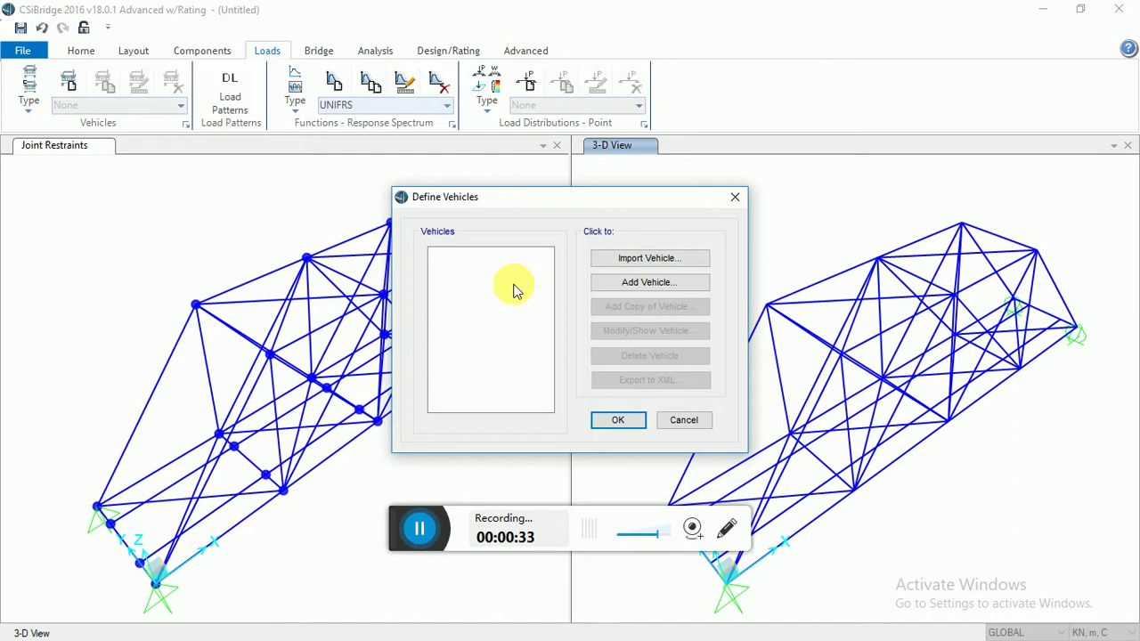
{"action": "left_click", "coordinate": [648, 264]}
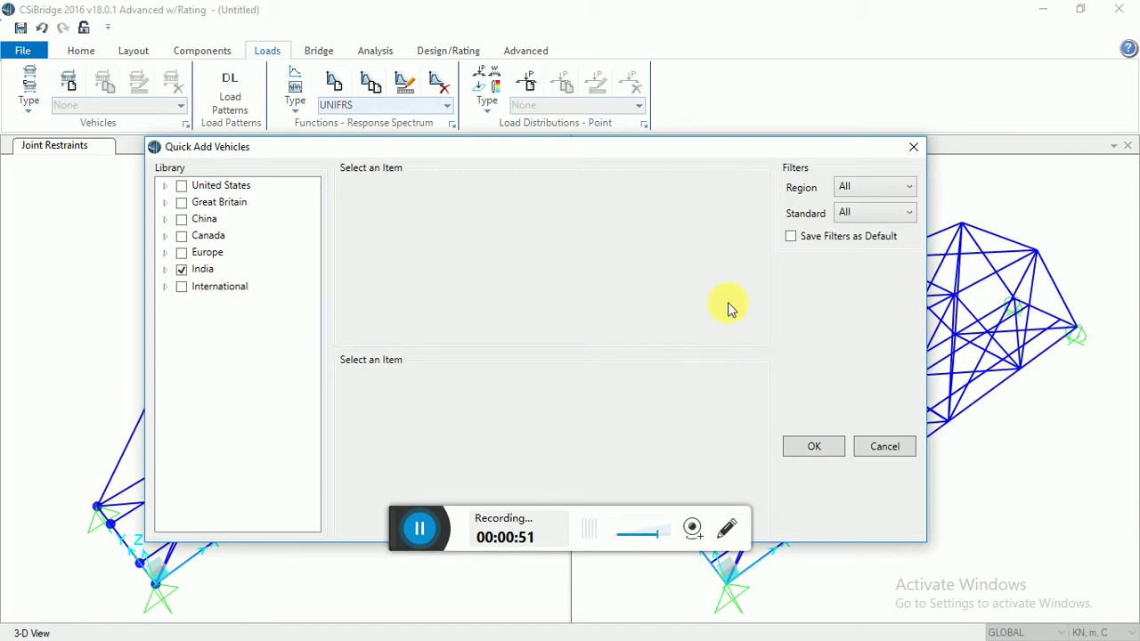
{"action": "left_click", "coordinate": [813, 444]}
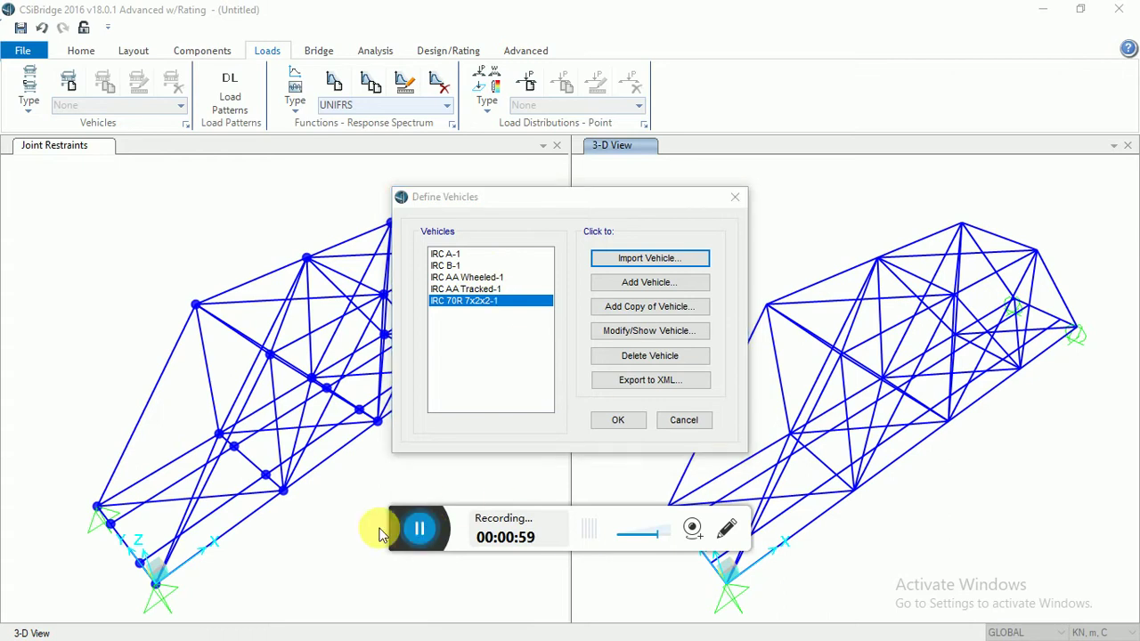
{"action": "left_click", "coordinate": [389, 530]}
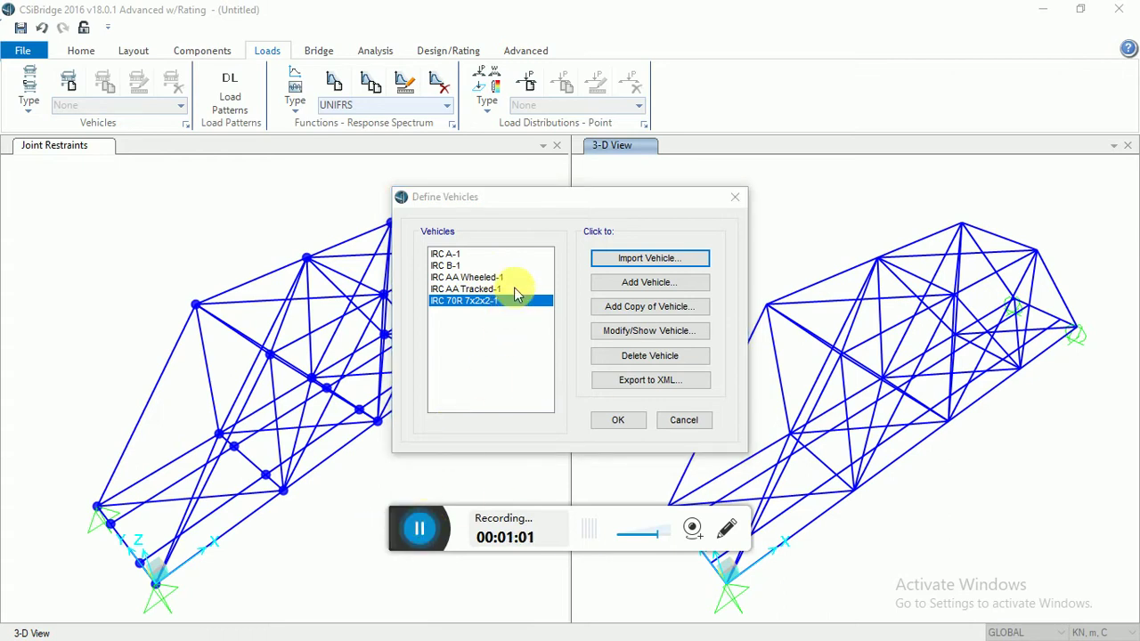
{"action": "left_click", "coordinate": [445, 254]}
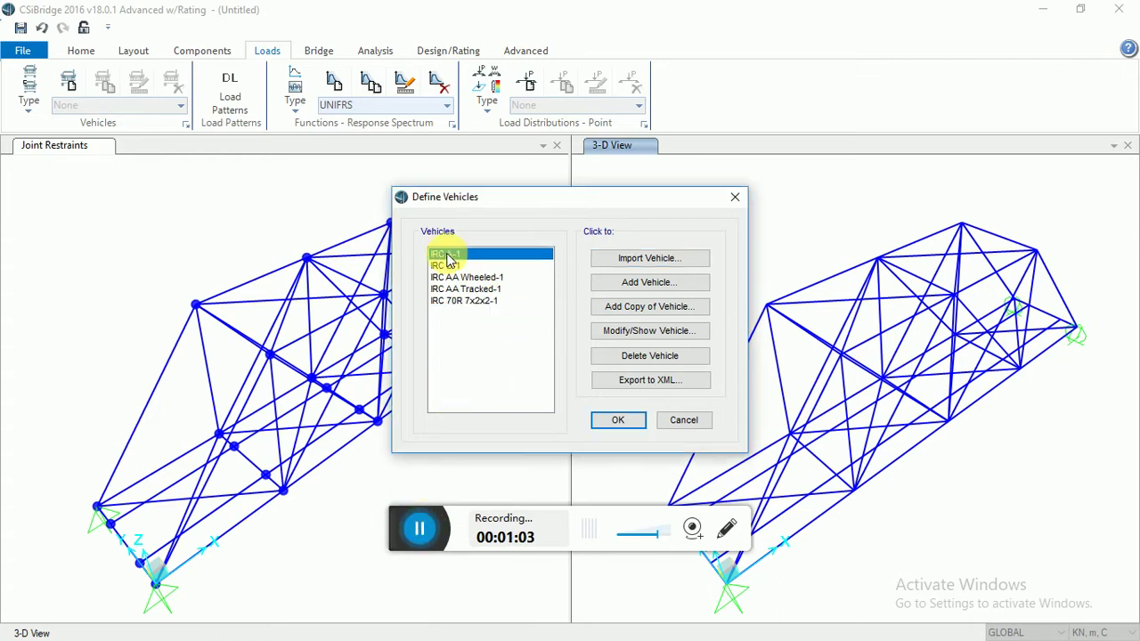
{"action": "left_click", "coordinate": [615, 422]}
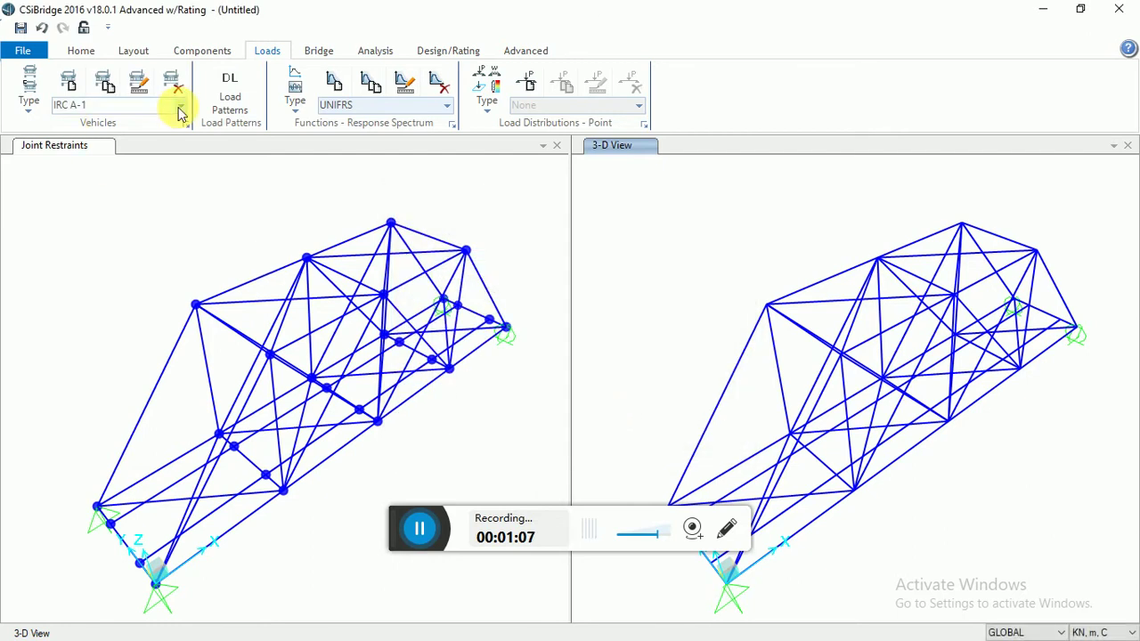
Review the defined vehicles, switch the vehicle definitions to Vehicle Classes, and review the listed classes
{"action": "left_click", "coordinate": [180, 109]}
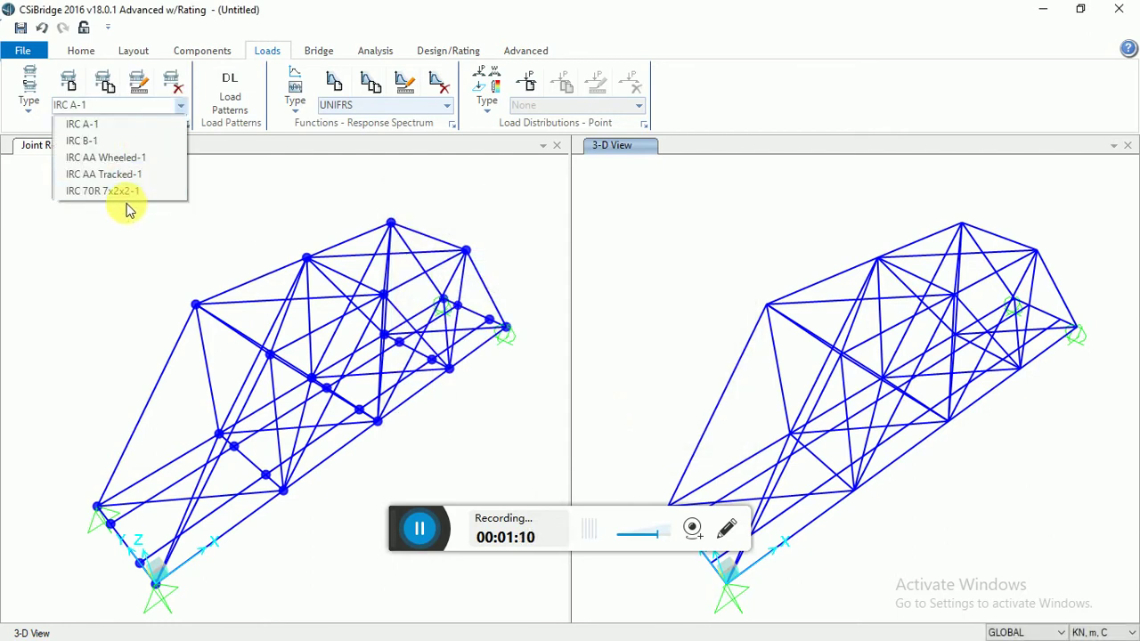
{"action": "left_click", "coordinate": [43, 111]}
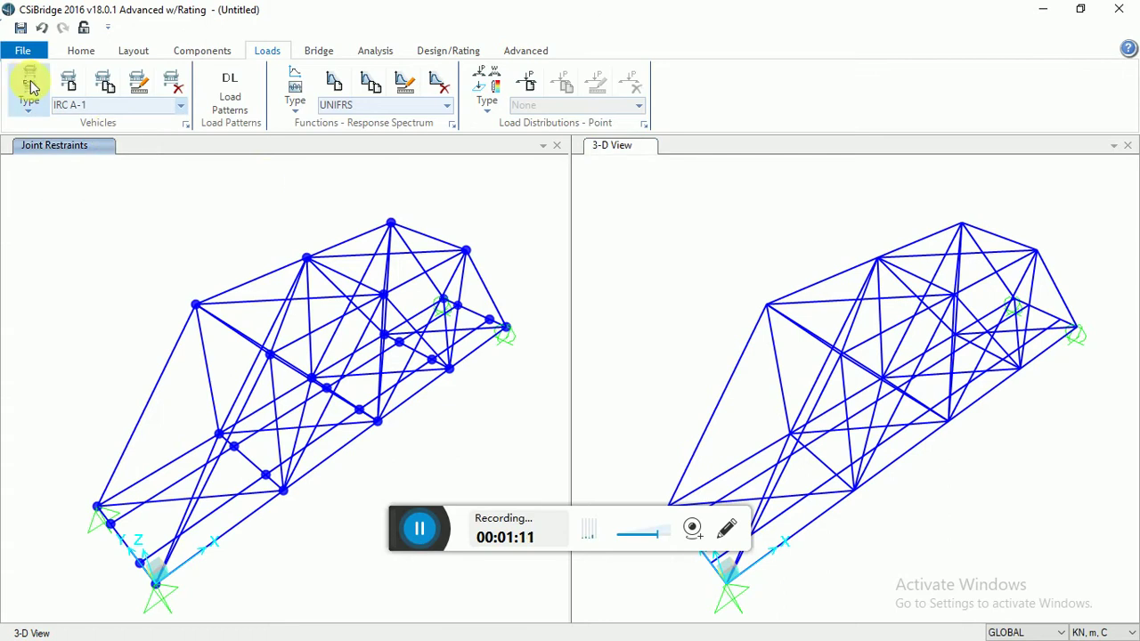
{"action": "left_click", "coordinate": [29, 84]}
{"action": "left_click", "coordinate": [49, 145]}
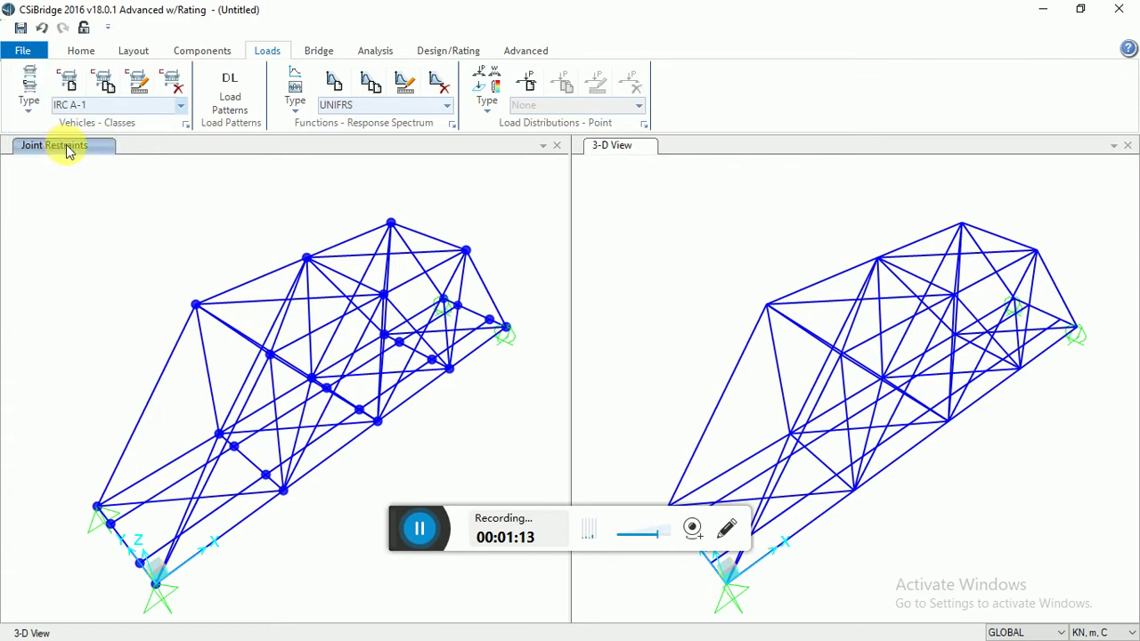
{"action": "left_click", "coordinate": [179, 106]}
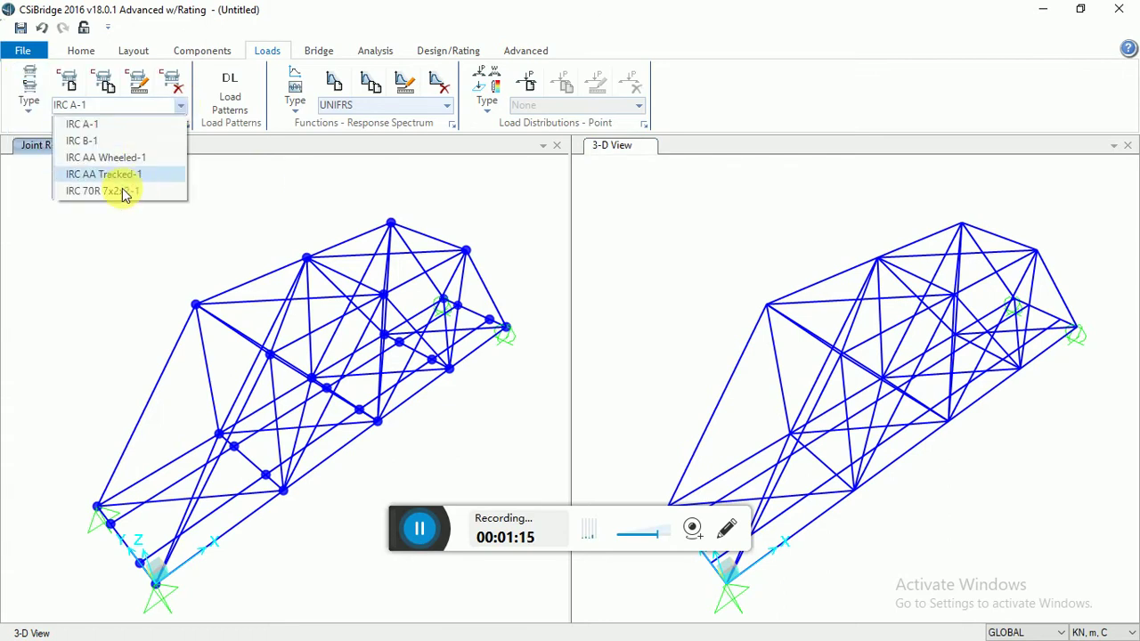
{"action": "left_click", "coordinate": [241, 185]}
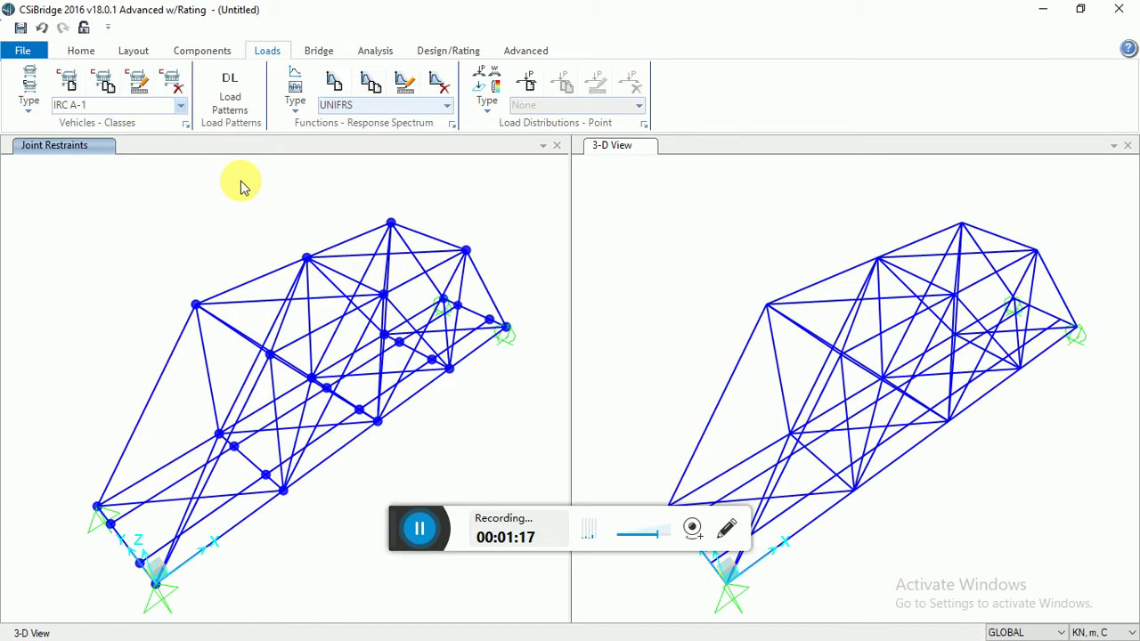
Add a load pattern named liveload with type VEHICLE LIVE and self weight multiplier 0
{"action": "left_click", "coordinate": [239, 93]}
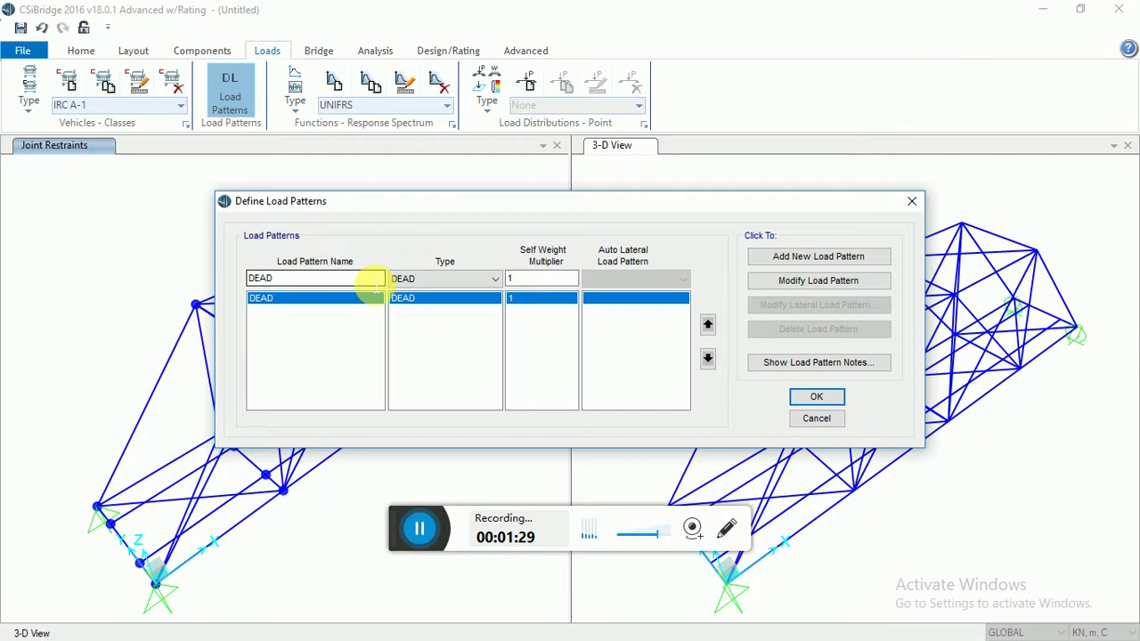
{"action": "left_click", "coordinate": [489, 276]}
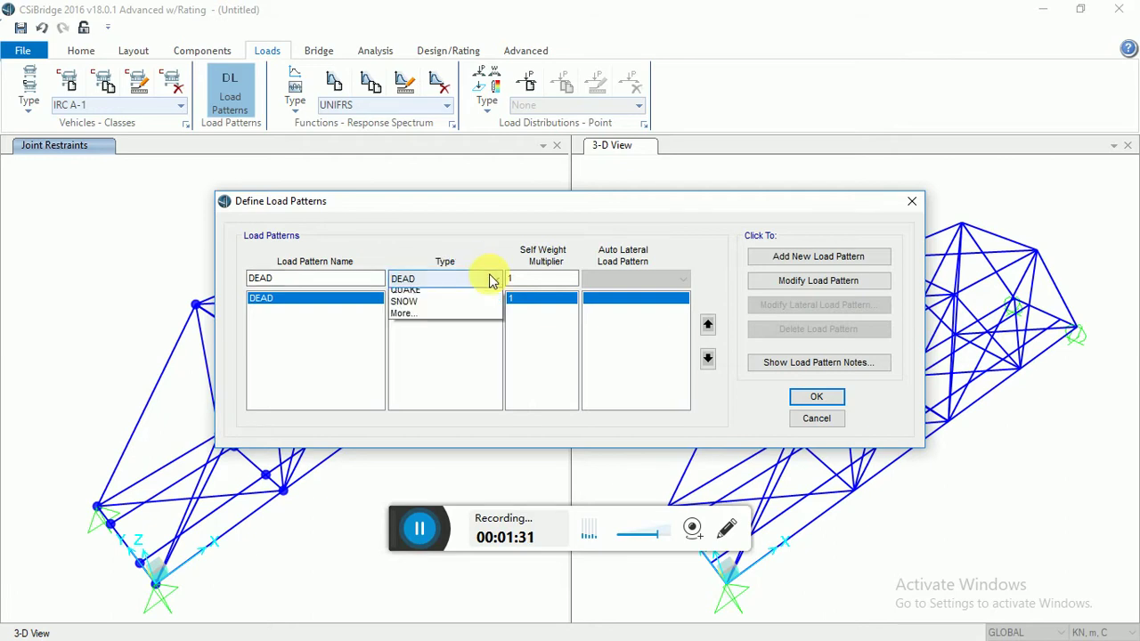
{"action": "left_click", "coordinate": [488, 276]}
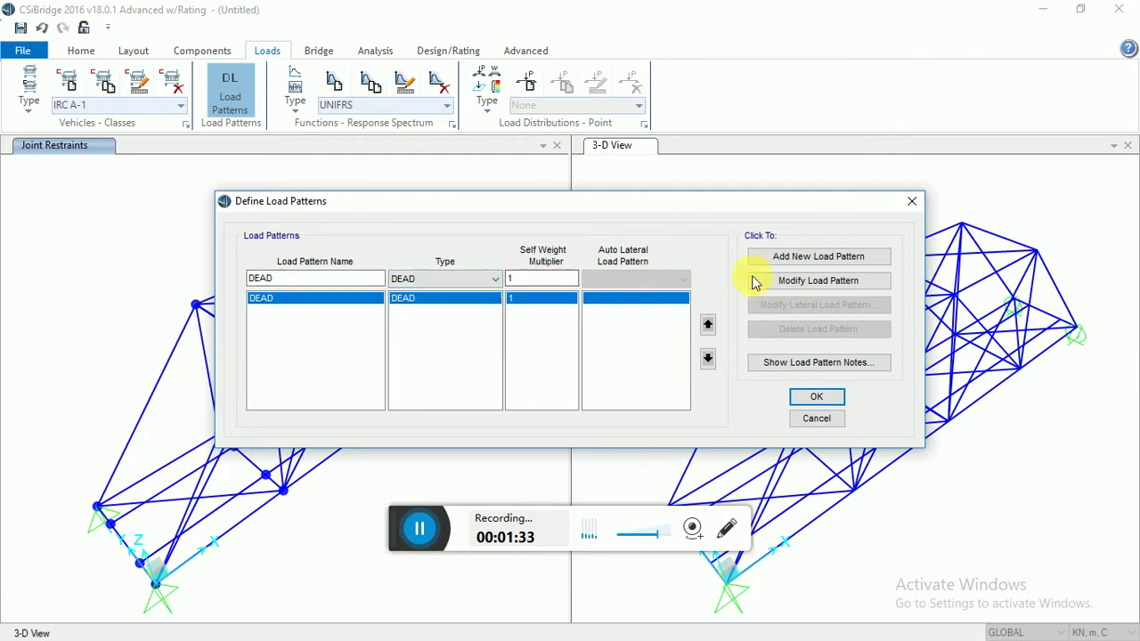
{"action": "left_click", "coordinate": [795, 259]}
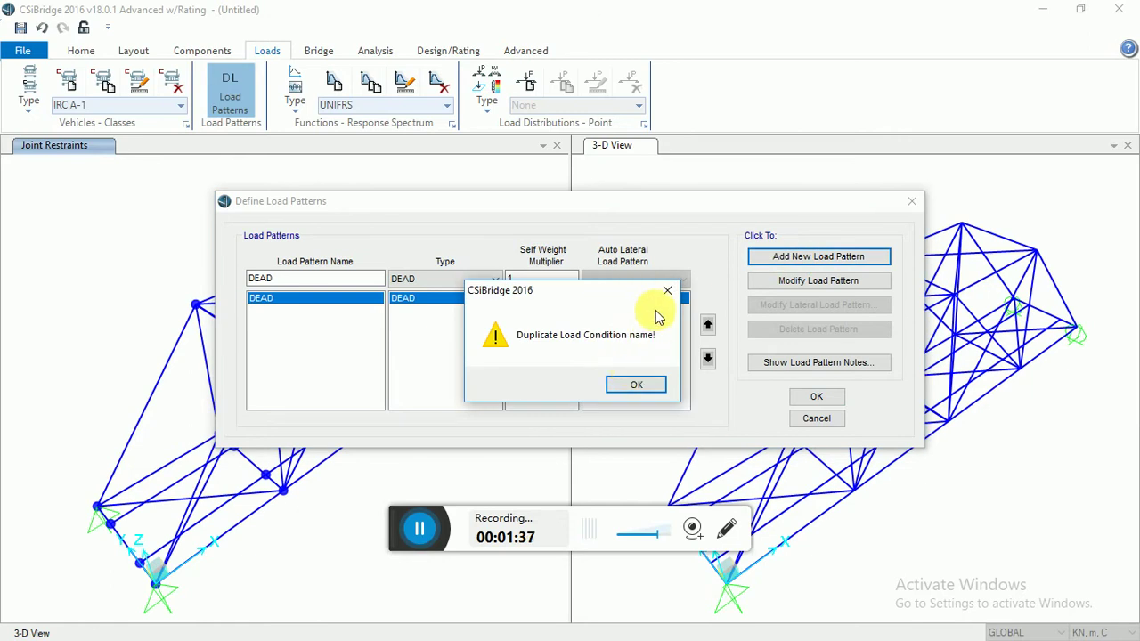
{"action": "key", "text": "Return"}
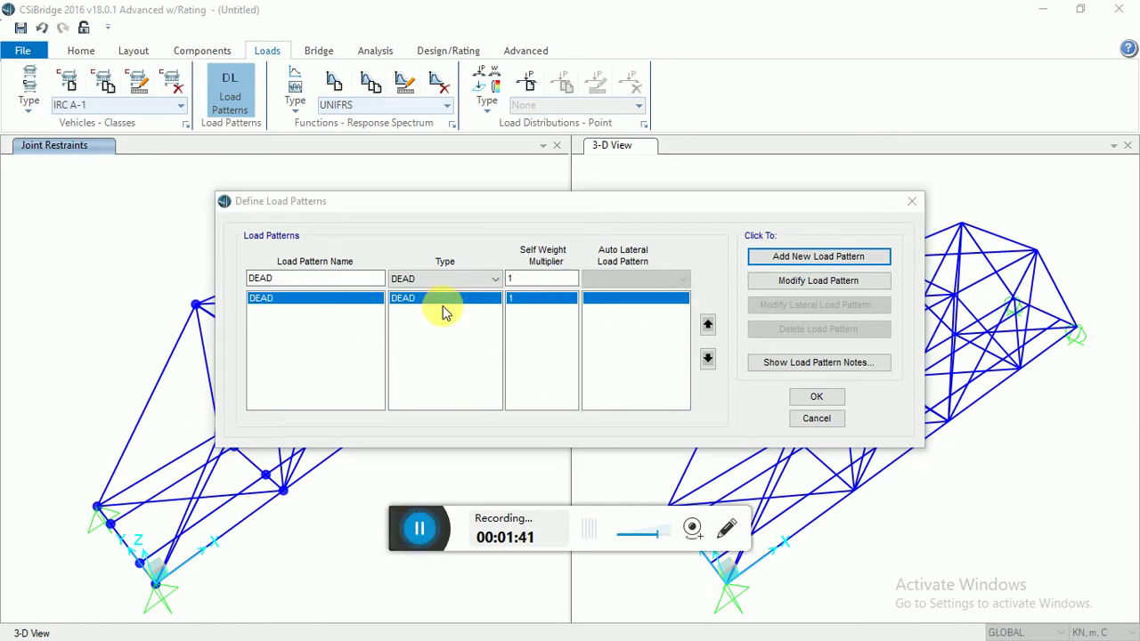
{"action": "left_click_drag", "start_coordinate": [339, 284], "coordinate": [200, 286]}
{"action": "type", "text": "Liveload"}
{"action": "left_click", "coordinate": [462, 279]}
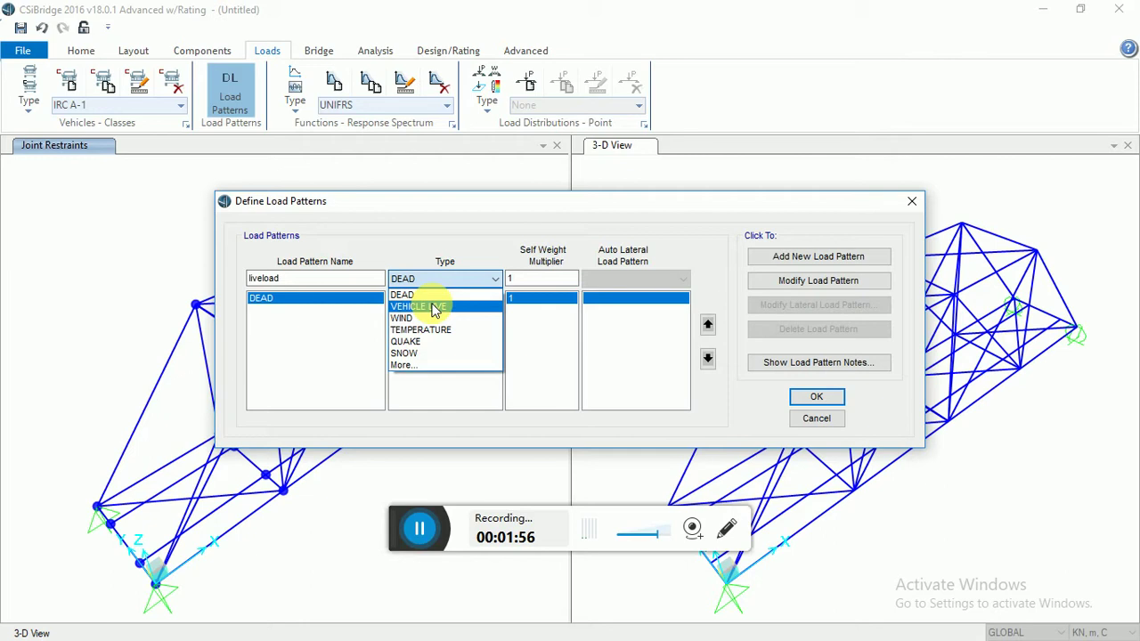
{"action": "left_click", "coordinate": [434, 307]}
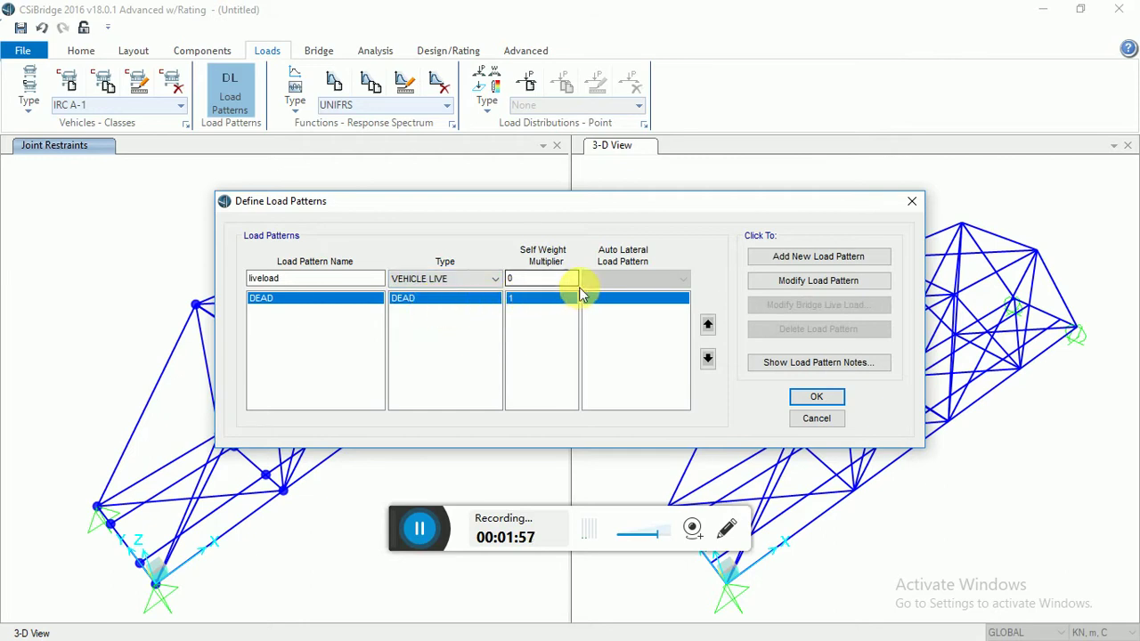
{"action": "left_click", "coordinate": [801, 260]}
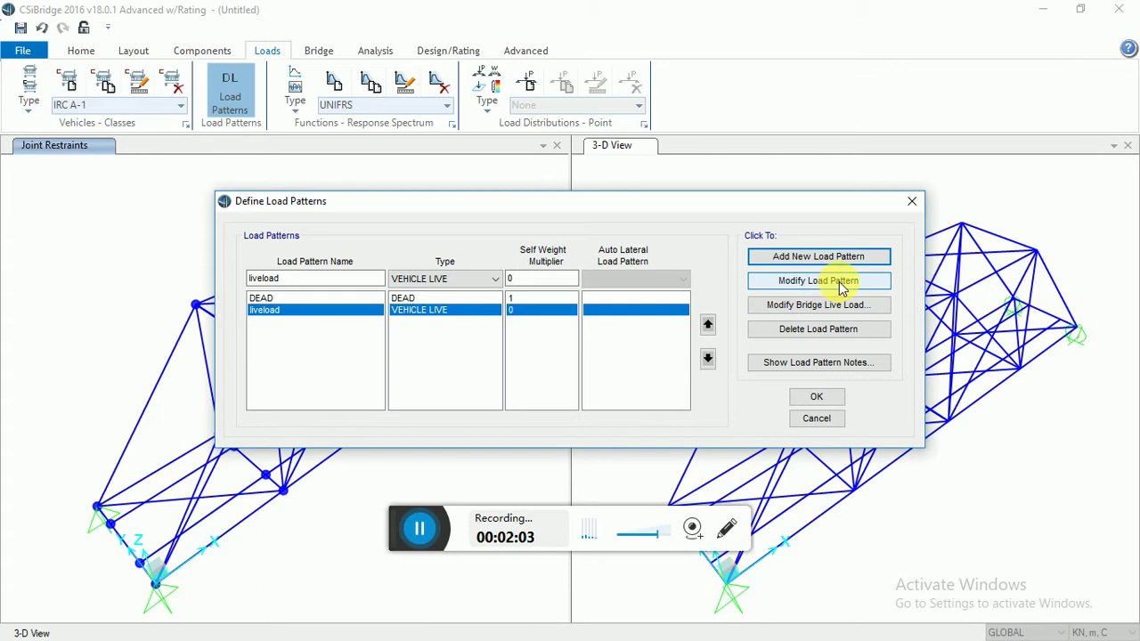
Add vehicle IRC A-1 on LANE1 to the liveload bridge live load, with start distance 0, start time 0, direction Forward and speed 50
{"action": "left_click", "coordinate": [809, 307]}
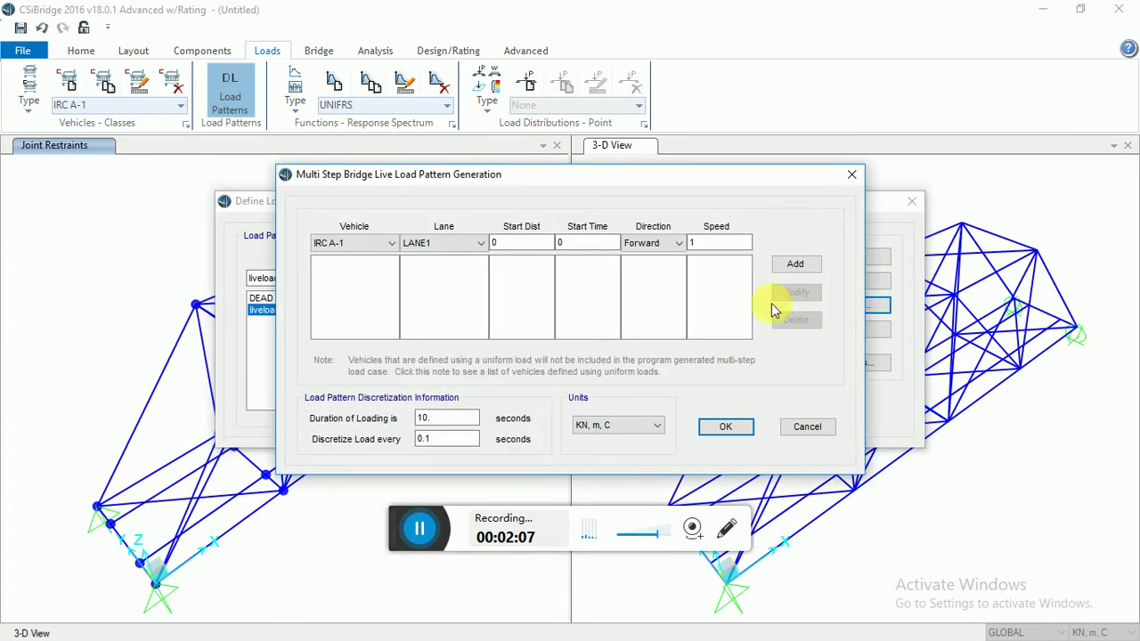
{"action": "left_click", "coordinate": [449, 247]}
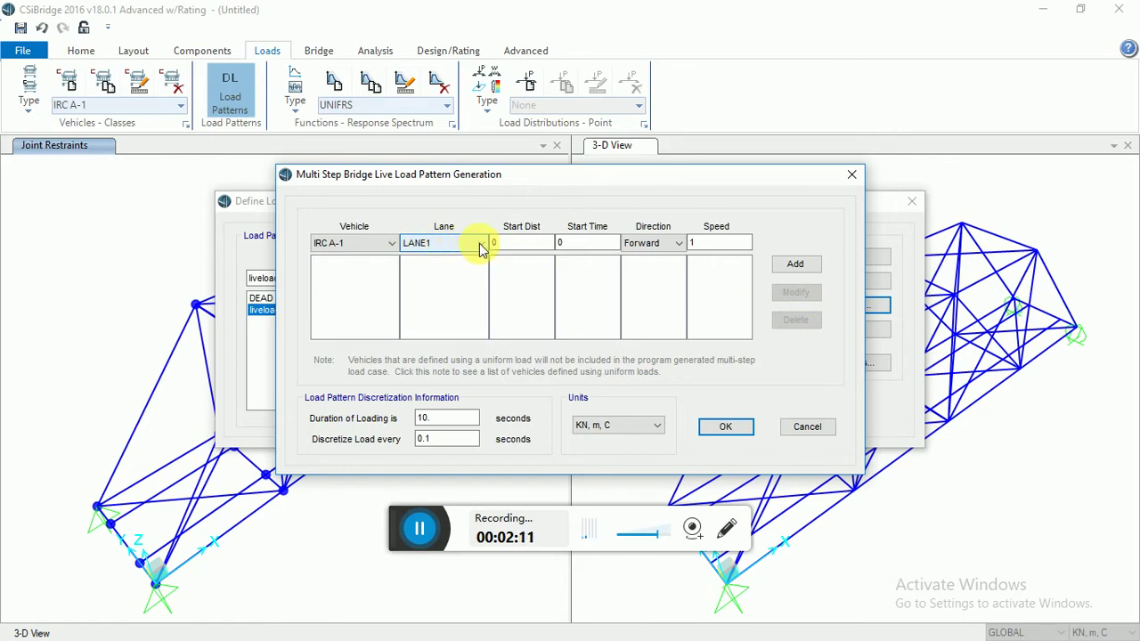
{"action": "left_click", "coordinate": [481, 247]}
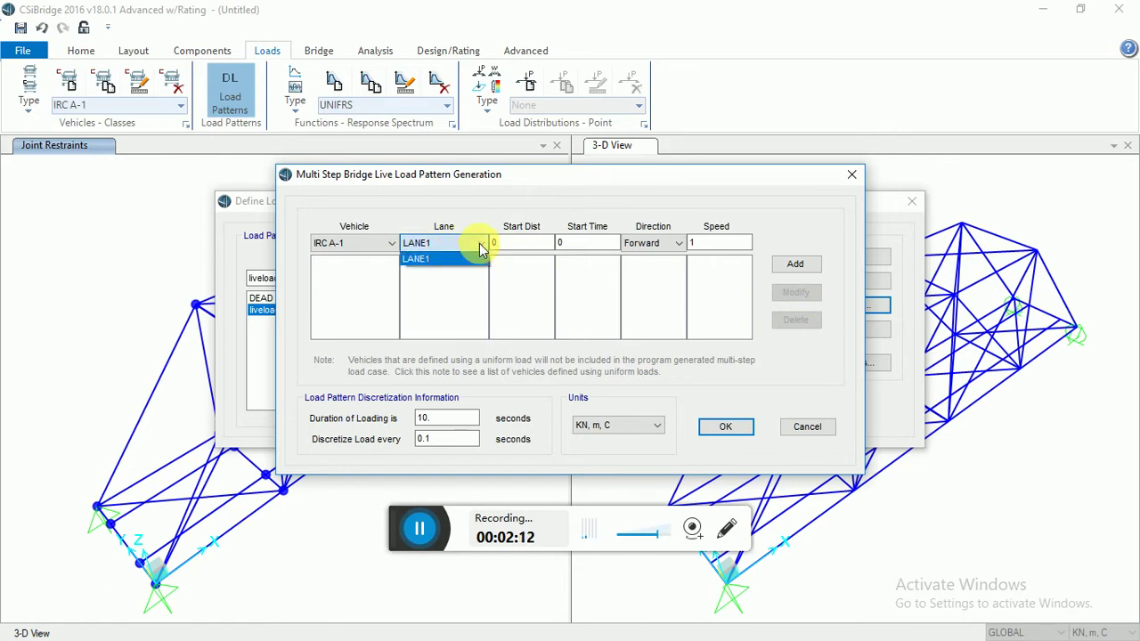
{"action": "left_click", "coordinate": [389, 246]}
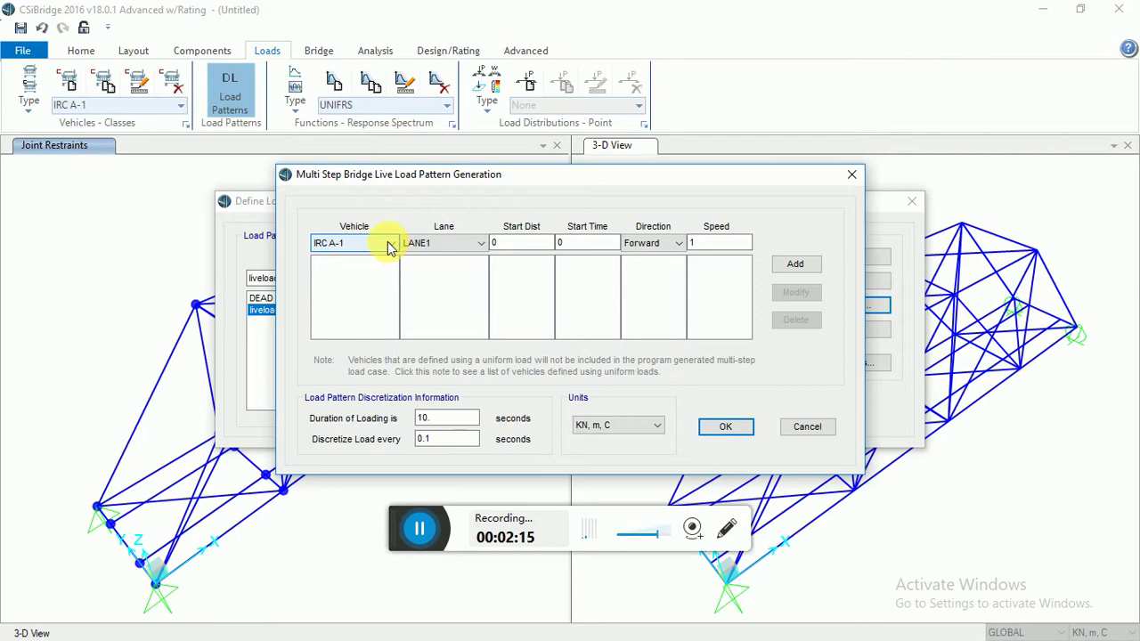
{"action": "left_click", "coordinate": [389, 246]}
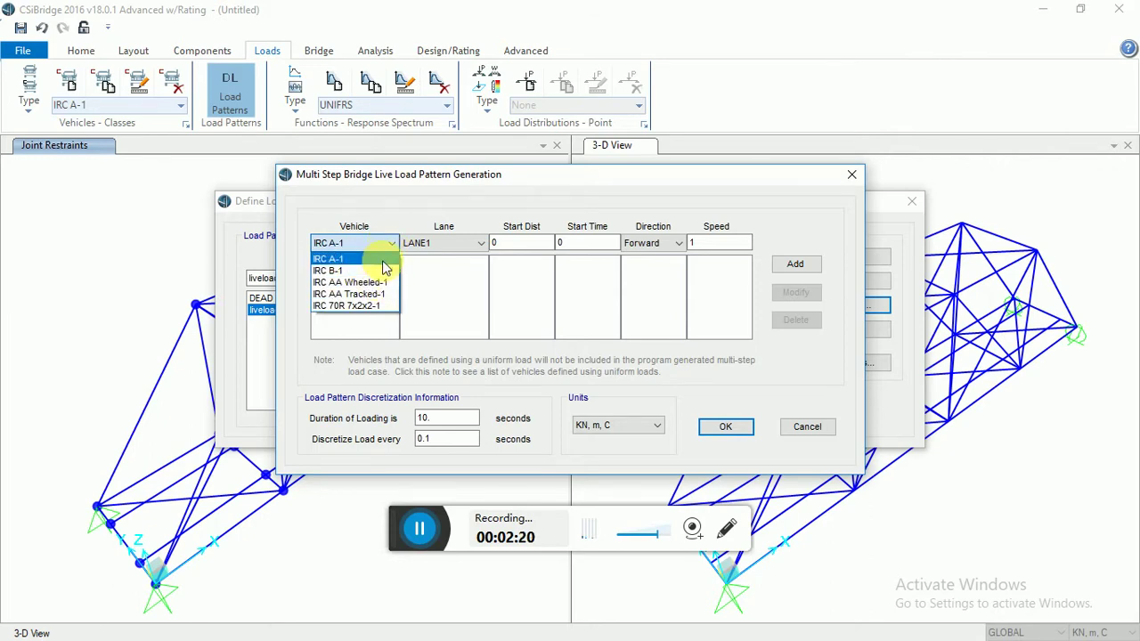
{"action": "left_click", "coordinate": [585, 246]}
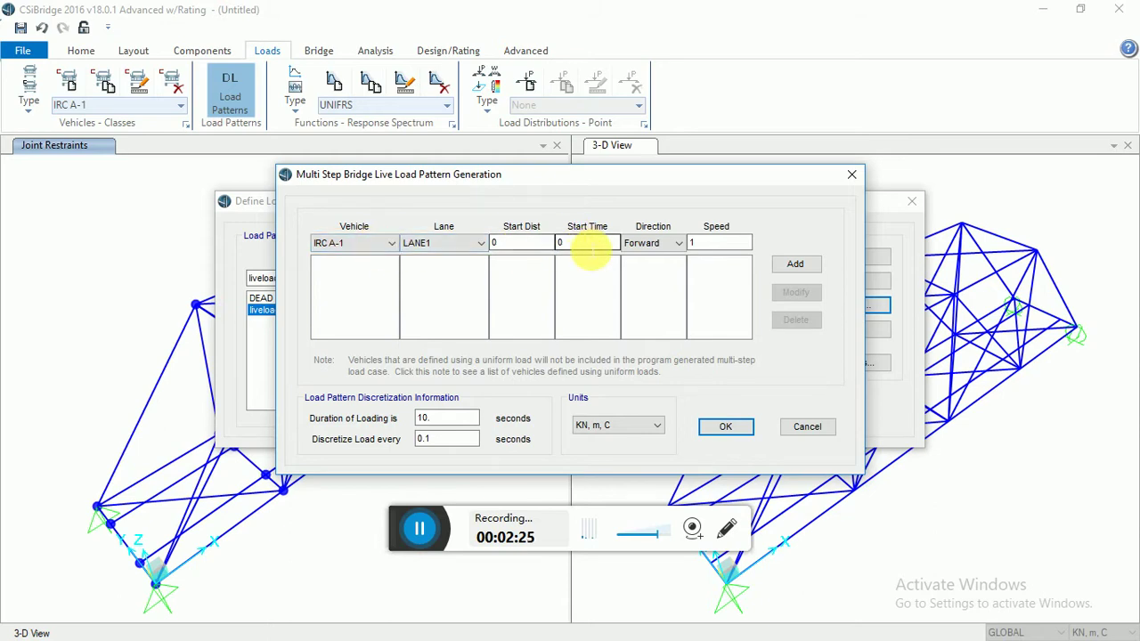
{"action": "left_click", "coordinate": [710, 247]}
{"action": "type", "text": "50"}
{"action": "left_click", "coordinate": [674, 247]}
{"action": "left_click", "coordinate": [673, 249]}
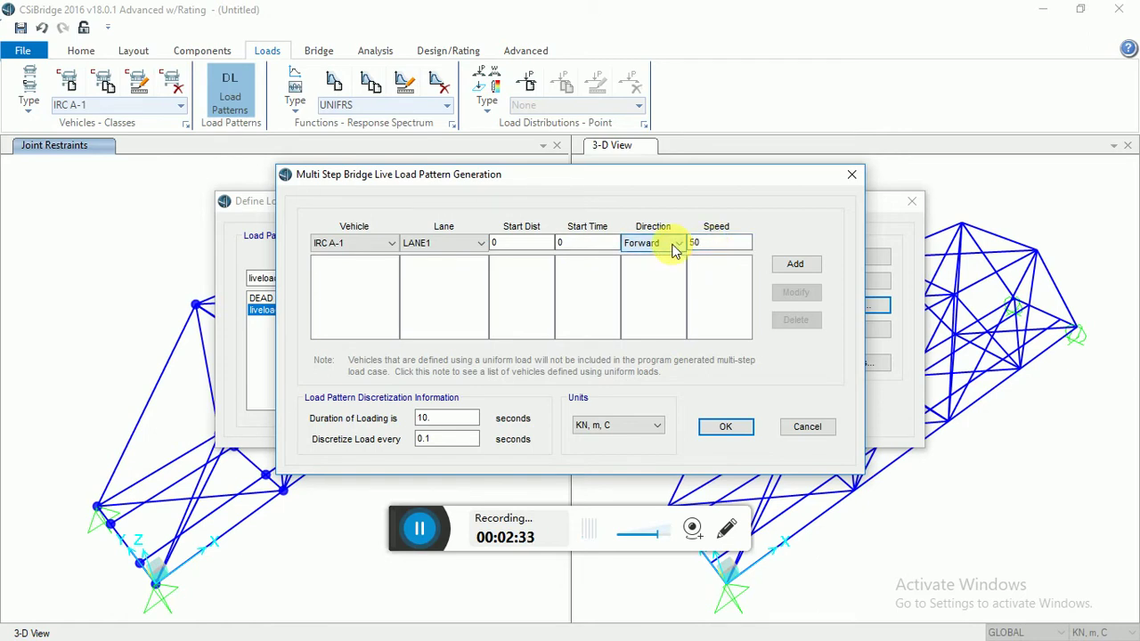
{"action": "left_click", "coordinate": [787, 264]}
Add vehicle IRC B-1 on LANE1 with start distance 0, start time 5, direction Forward and speed 48, and accept the bridge live load
{"action": "left_click", "coordinate": [389, 243]}
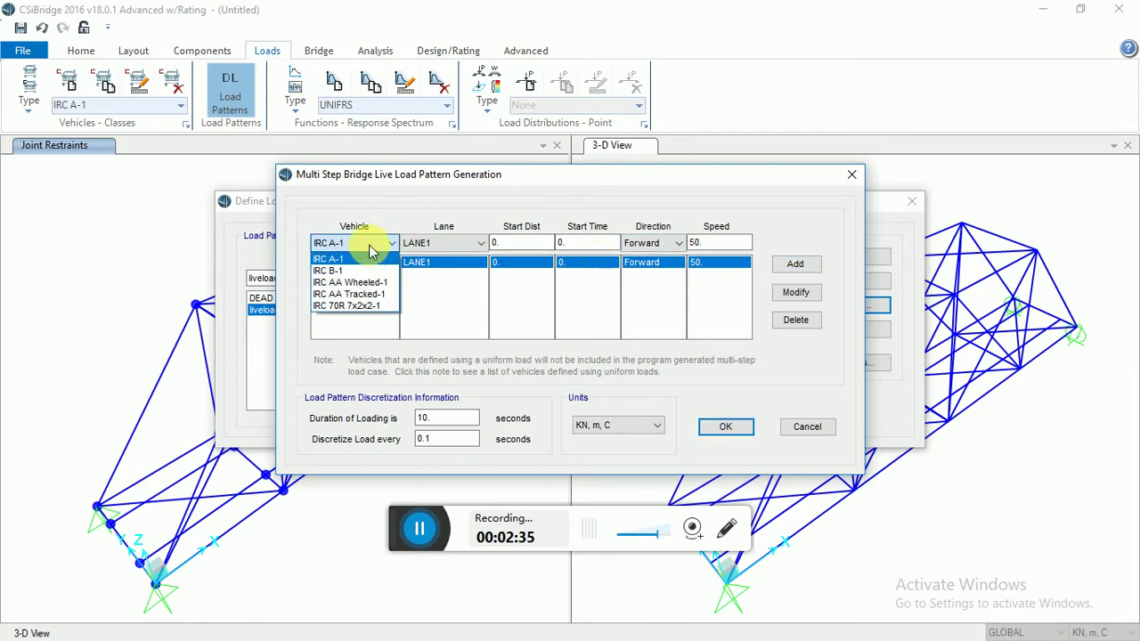
{"action": "left_click", "coordinate": [335, 270]}
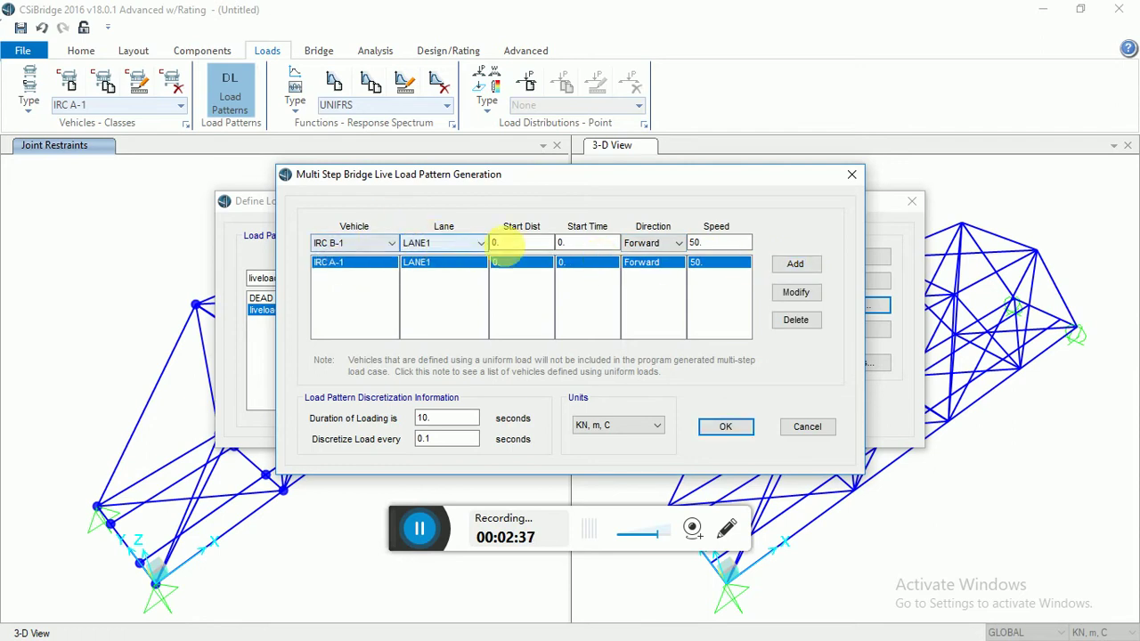
{"action": "left_click", "coordinate": [593, 246]}
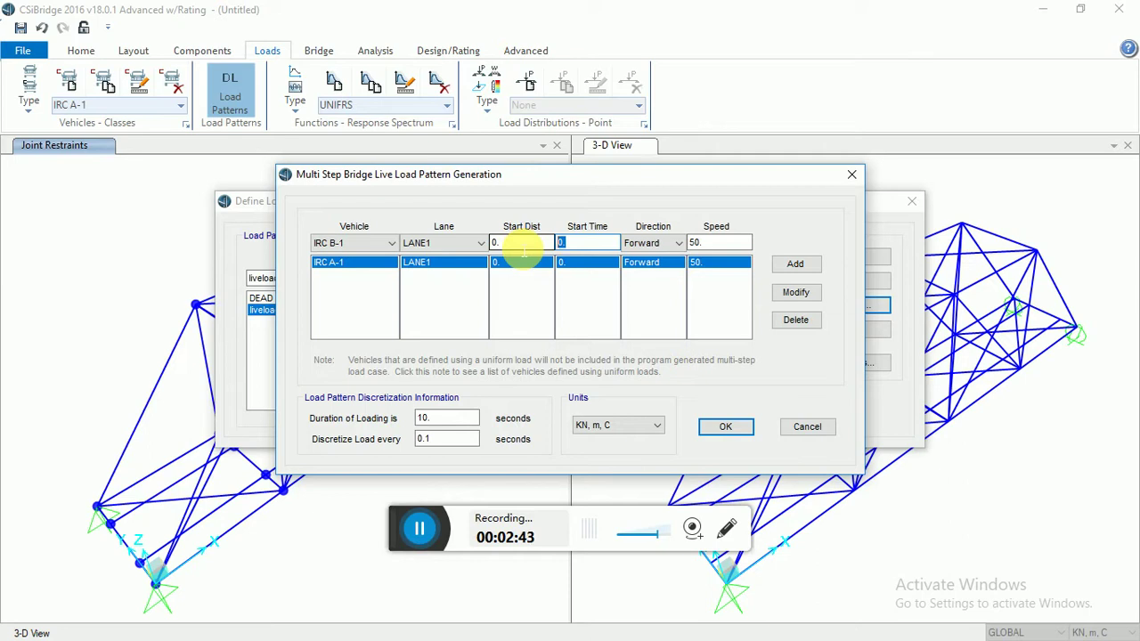
{"action": "type", "text": "5"}
{"action": "left_click", "coordinate": [717, 243]}
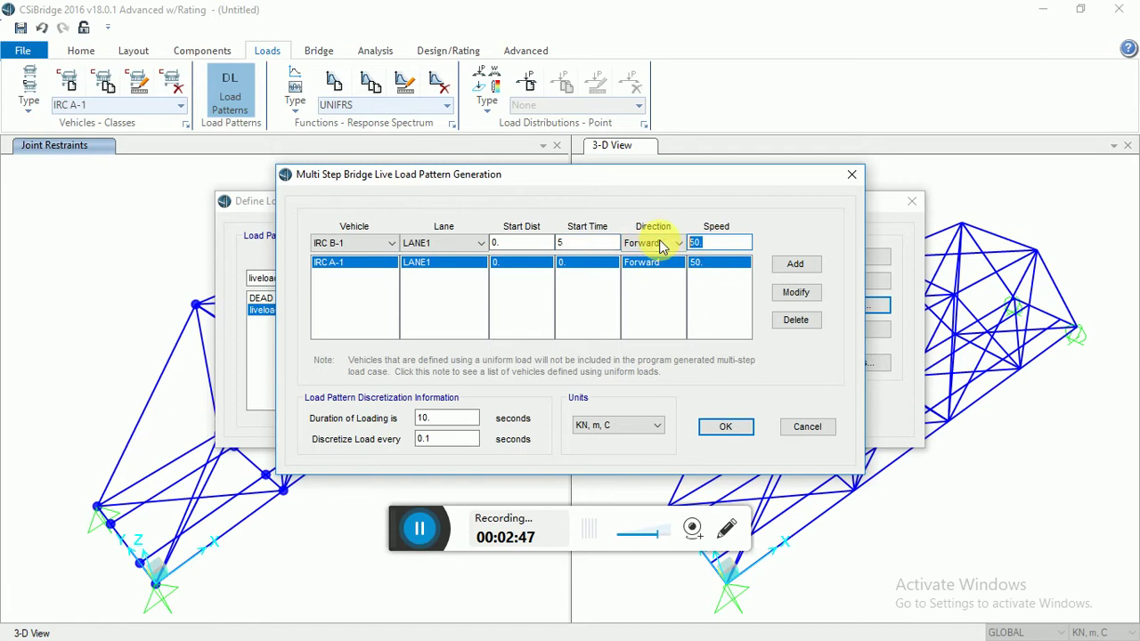
{"action": "type", "text": "48"}
{"action": "left_click", "coordinate": [798, 265]}
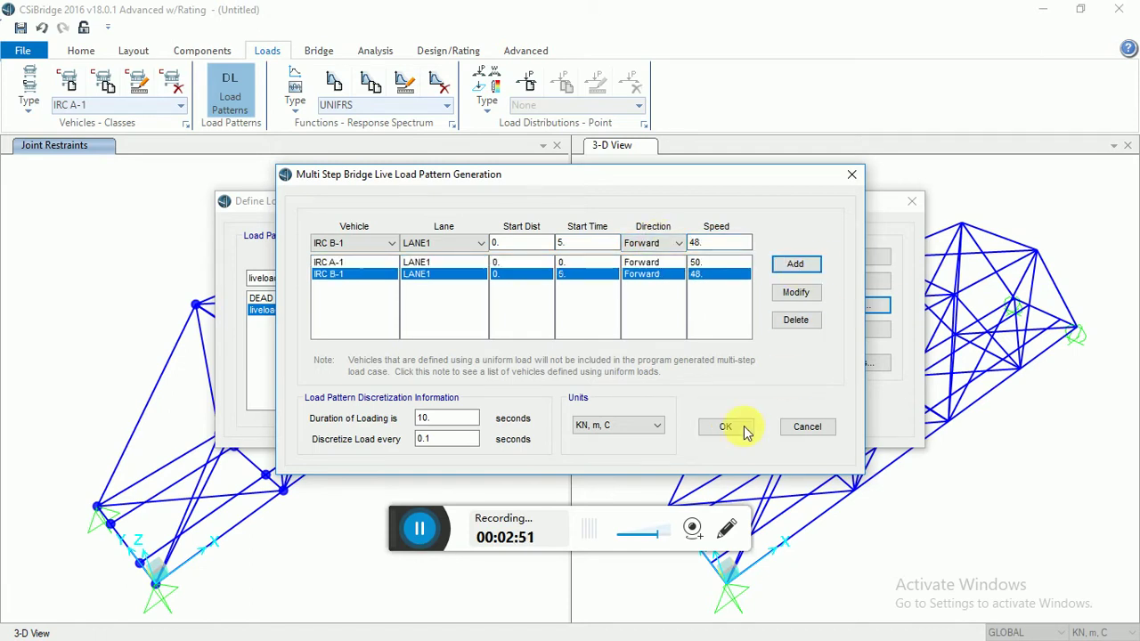
{"action": "left_click", "coordinate": [726, 429]}
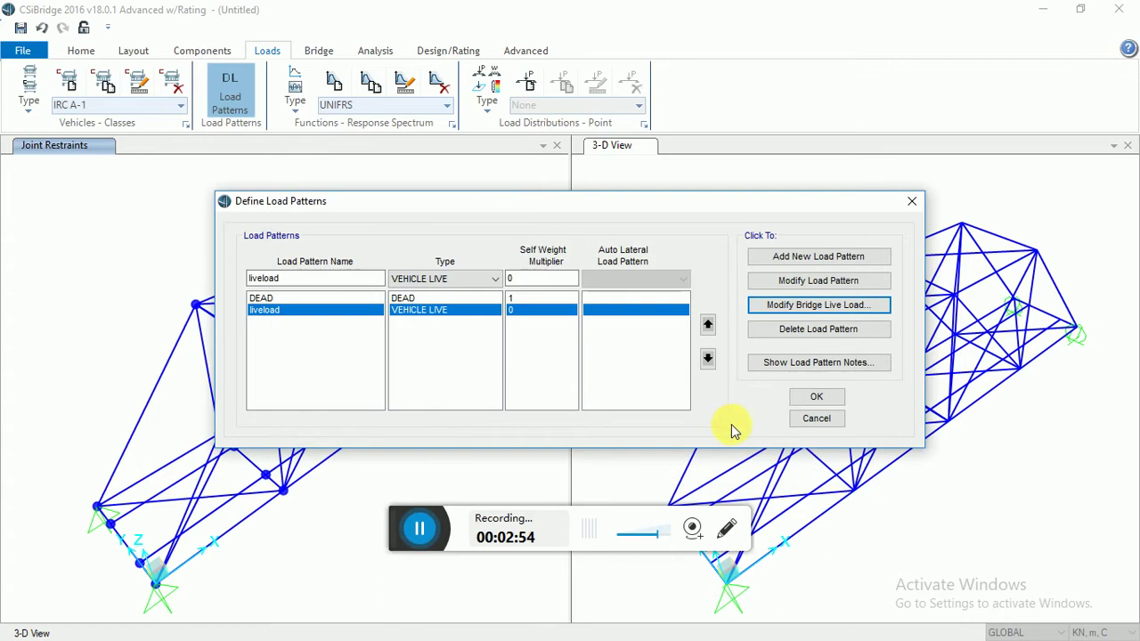
Accept the load pattern definitions and switch the load function type to Time History
{"action": "left_click", "coordinate": [818, 398]}
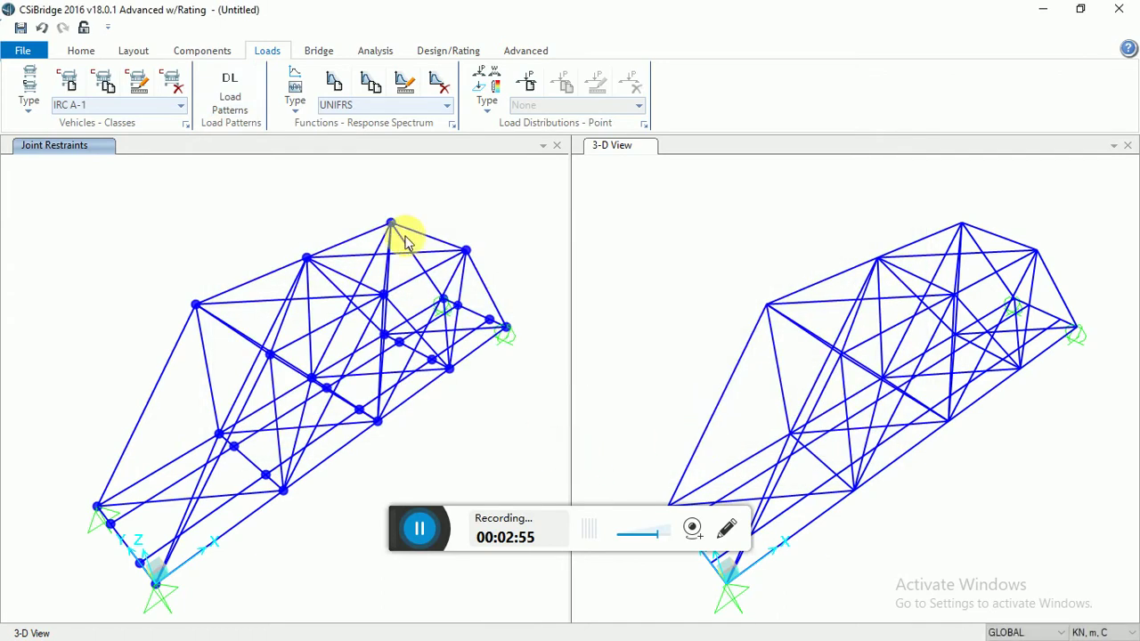
{"action": "left_click", "coordinate": [292, 93]}
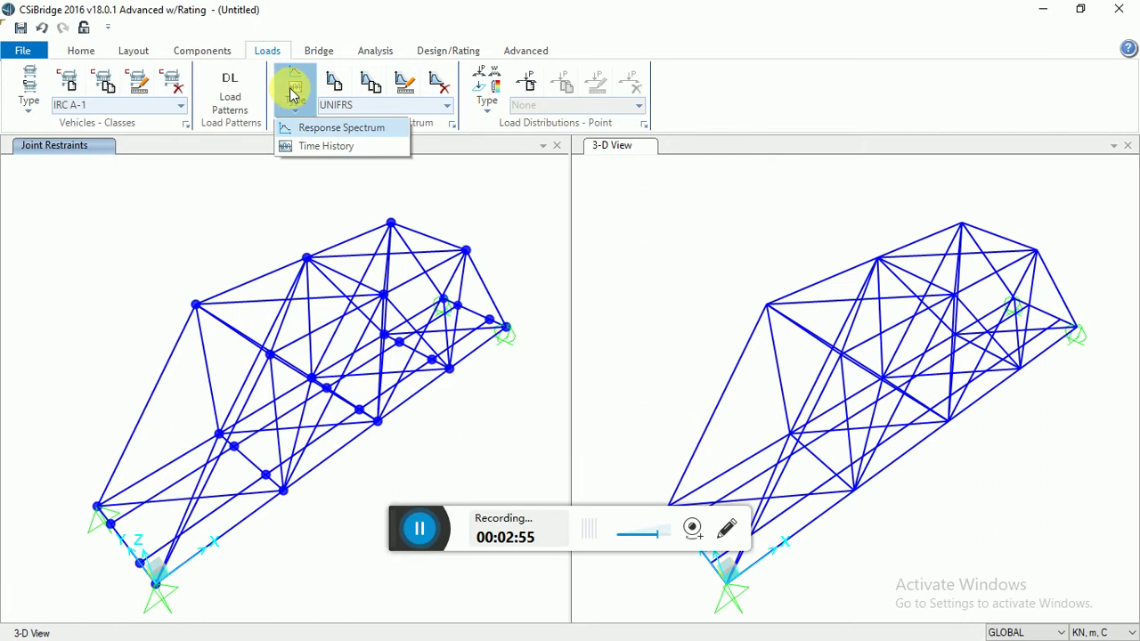
{"action": "left_click", "coordinate": [320, 147]}
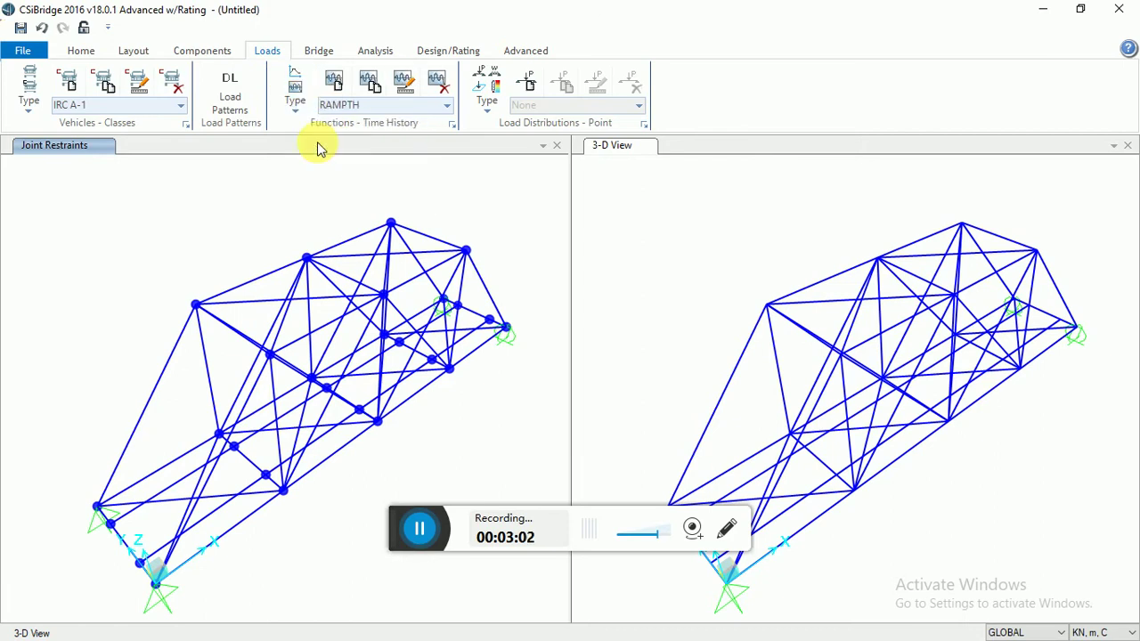
Review the list of load cases defined for the analysis
{"action": "left_click", "coordinate": [381, 53]}
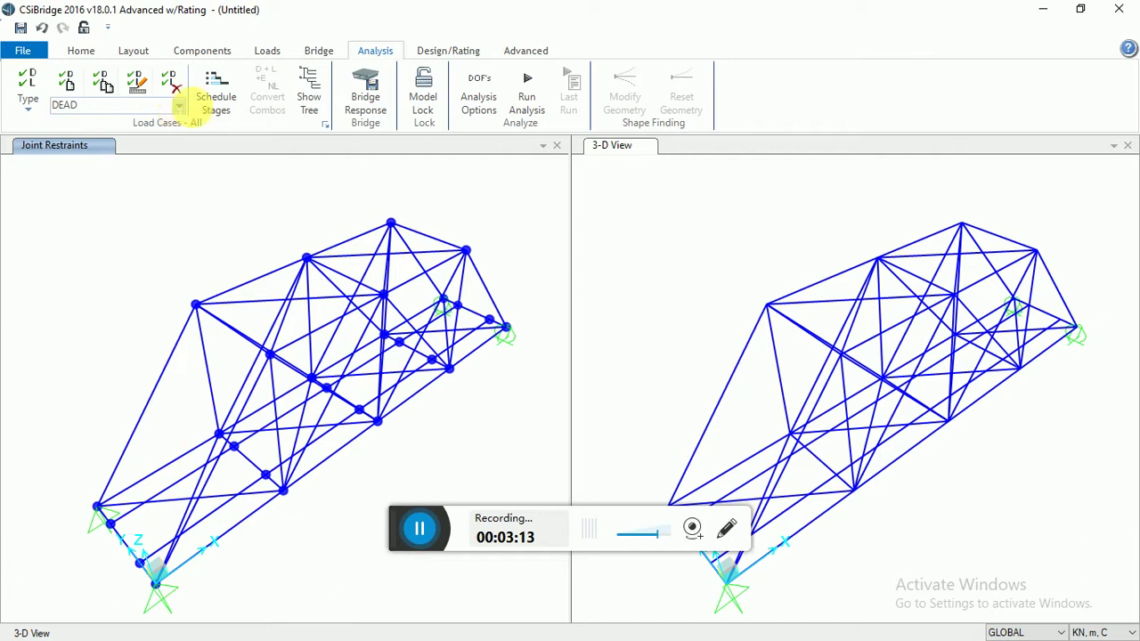
{"action": "left_click", "coordinate": [174, 105]}
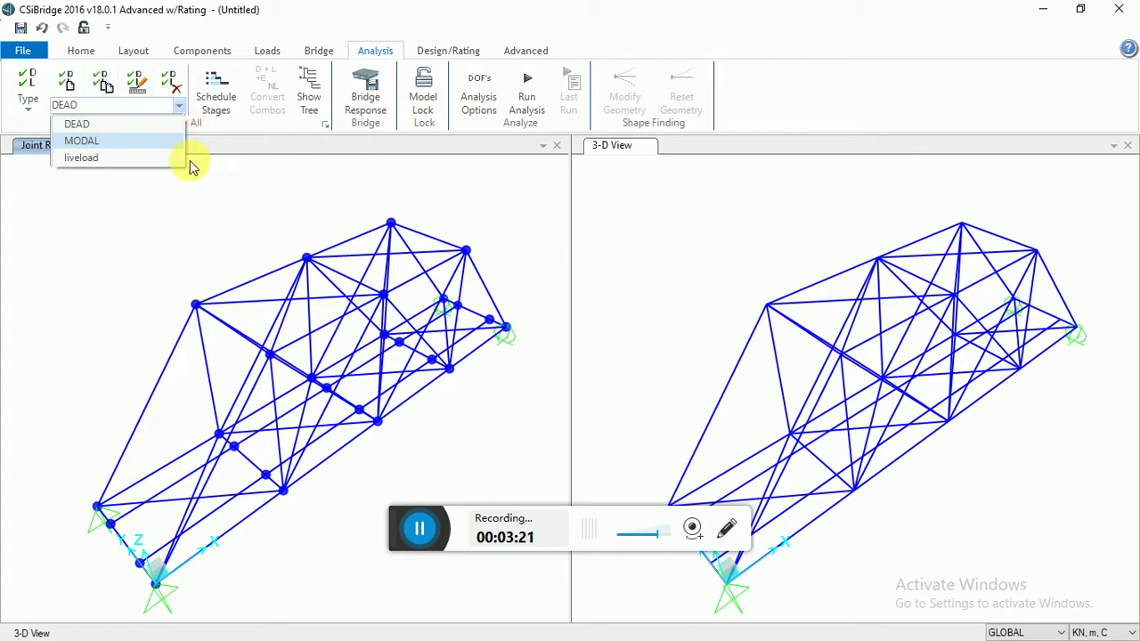
{"action": "left_click", "coordinate": [85, 159]}
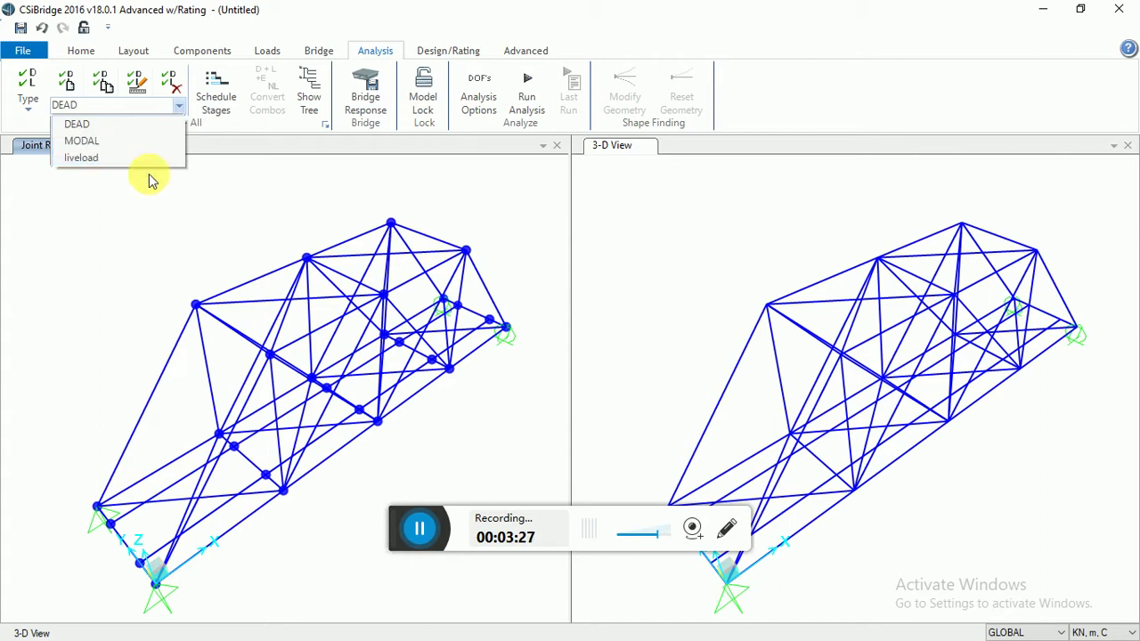
{"action": "left_click", "coordinate": [147, 198]}
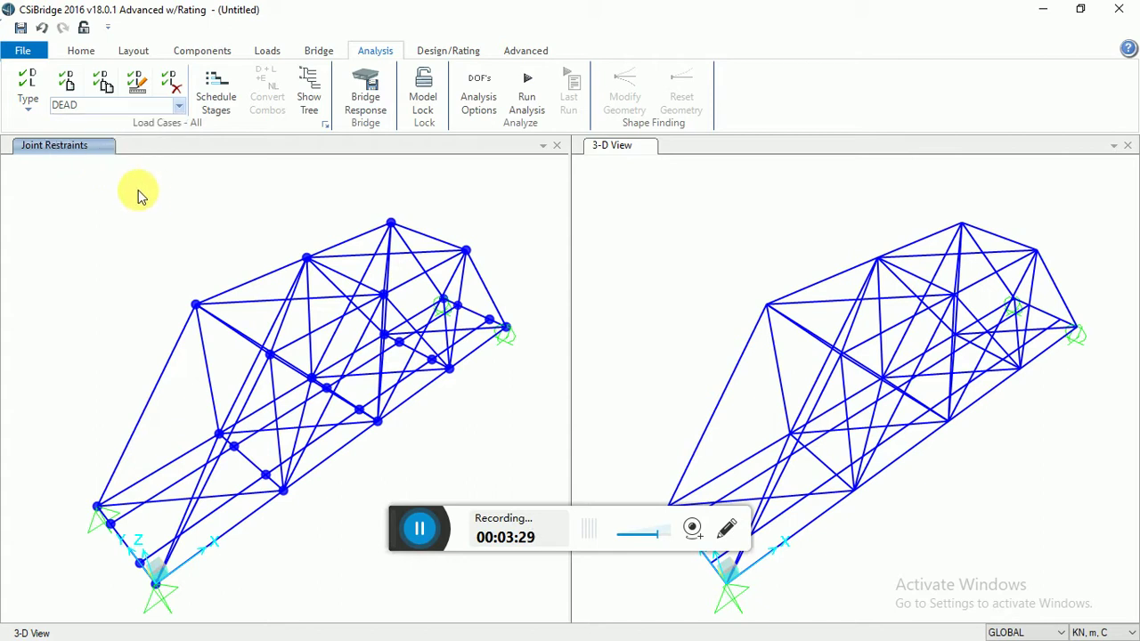
Switch the load case type to Time History and create a new load case named timehistory
{"action": "left_click", "coordinate": [26, 96]}
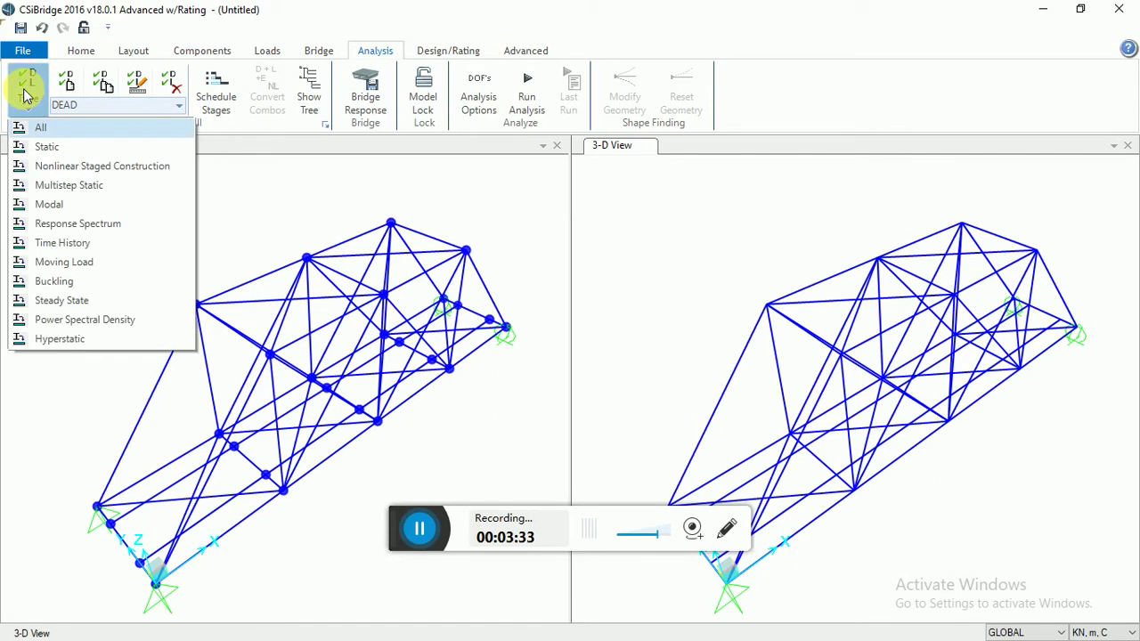
{"action": "left_click", "coordinate": [62, 245]}
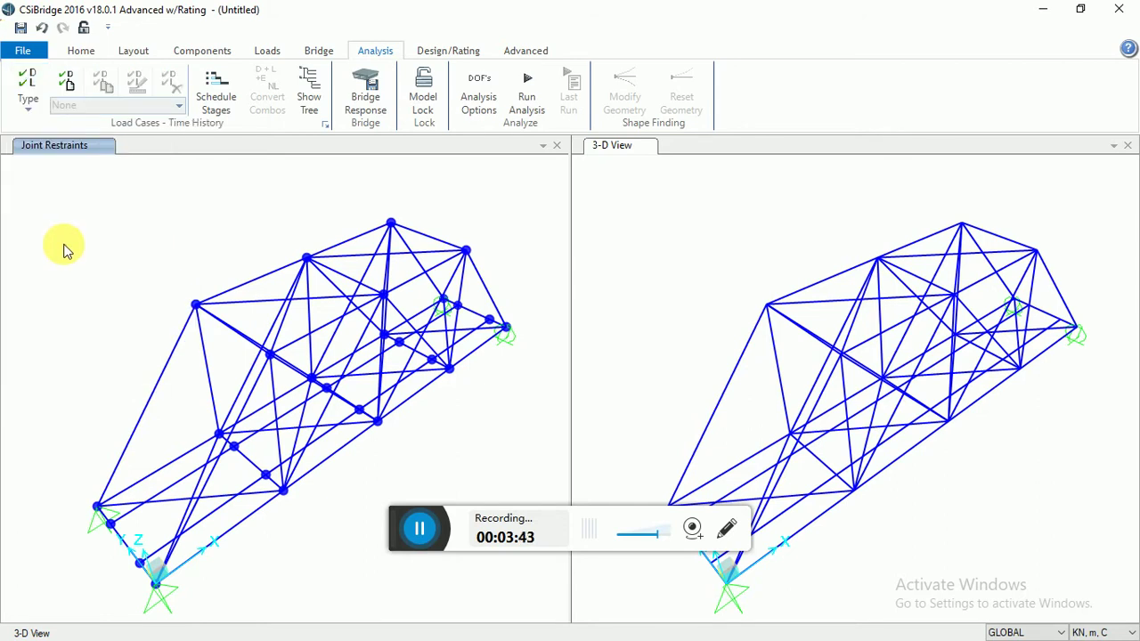
{"action": "left_click", "coordinate": [420, 529]}
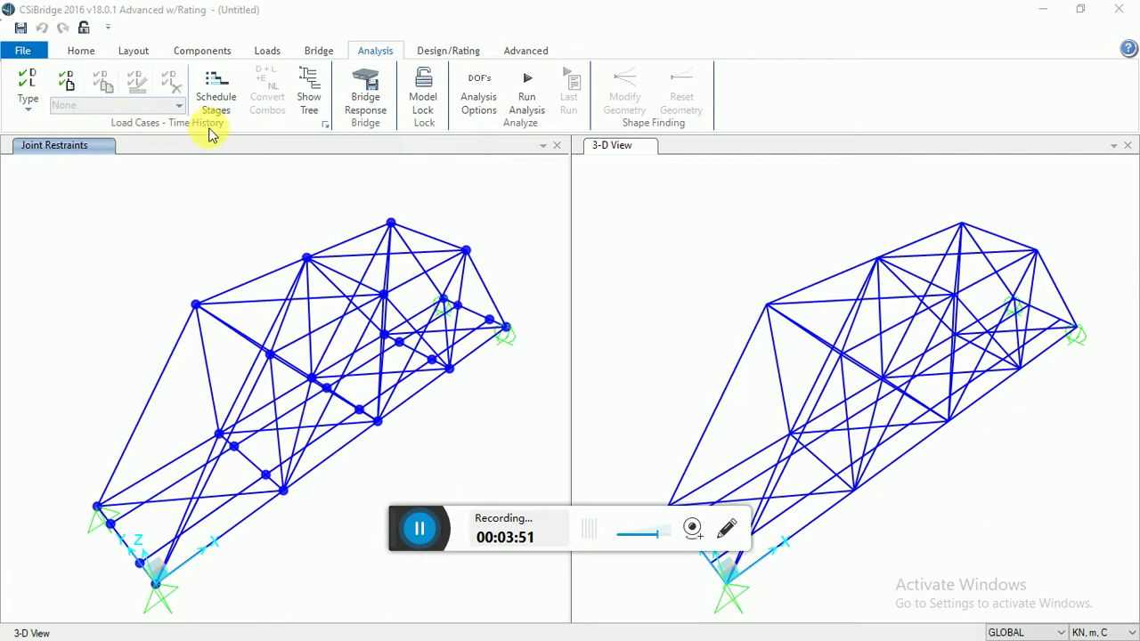
{"action": "left_click", "coordinate": [71, 82]}
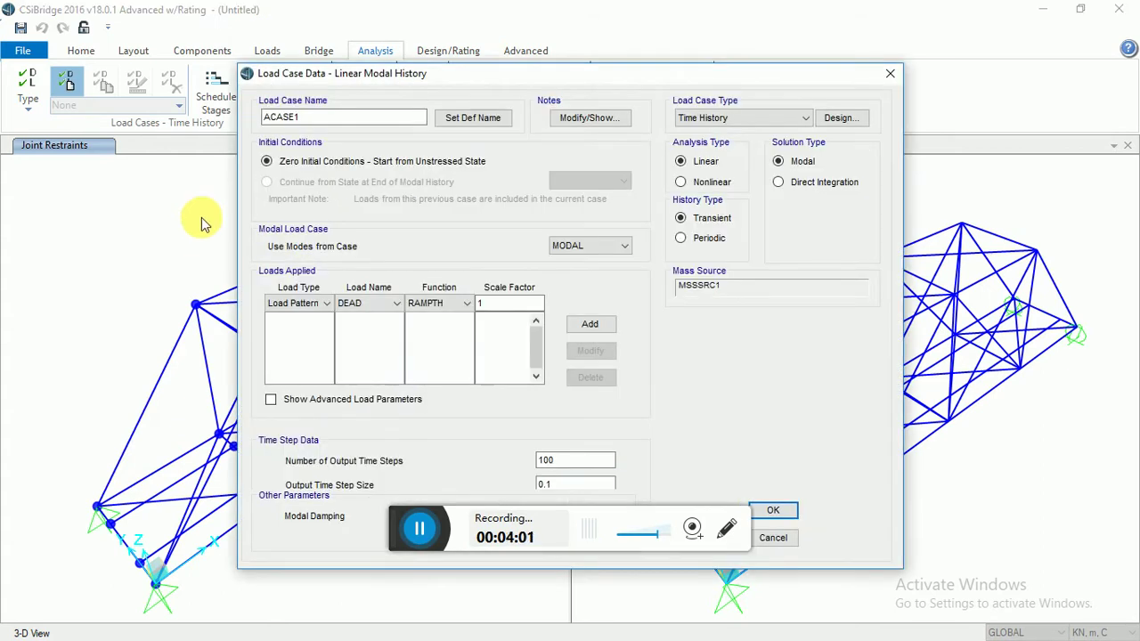
{"action": "left_click", "coordinate": [297, 116]}
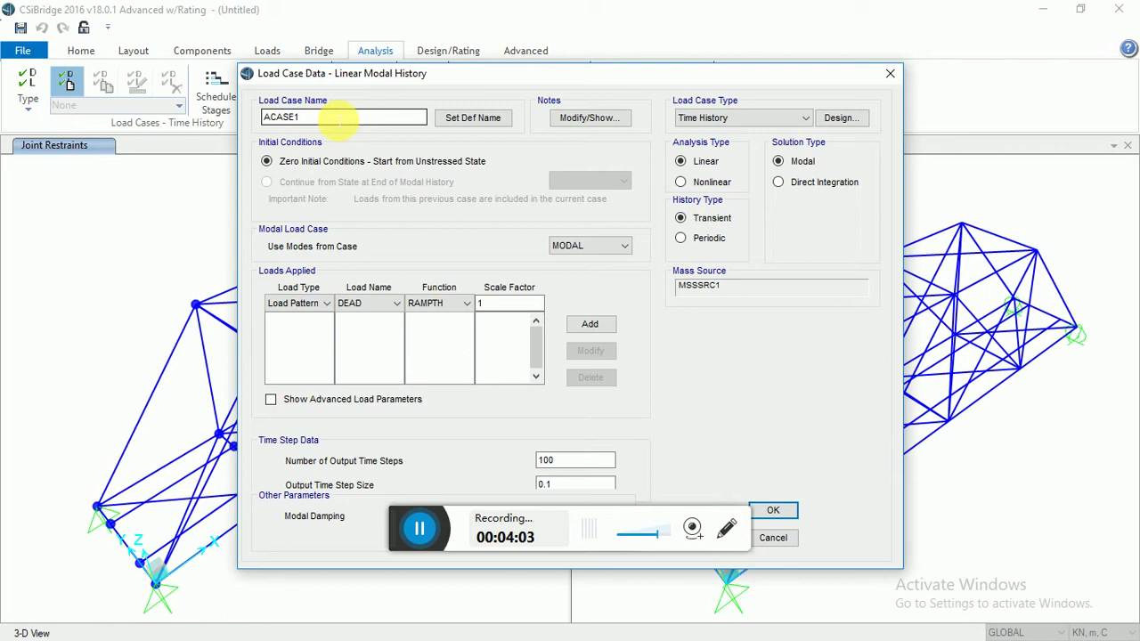
{"action": "left_click_drag", "start_coordinate": [297, 117], "coordinate": [231, 117]}
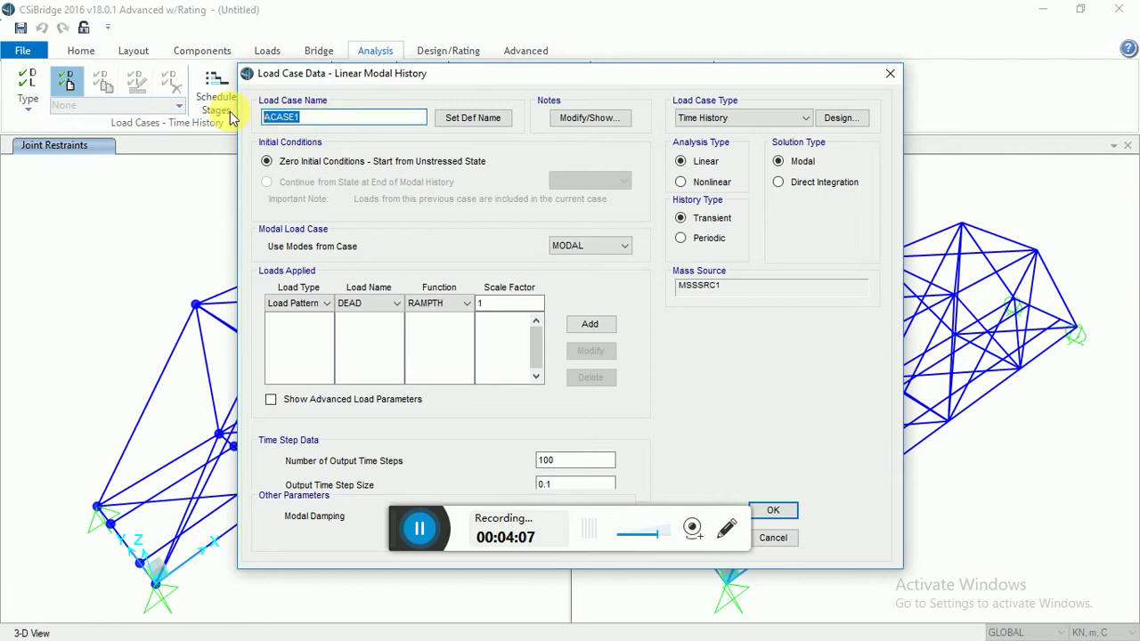
{"action": "type", "text": "timehistory"}
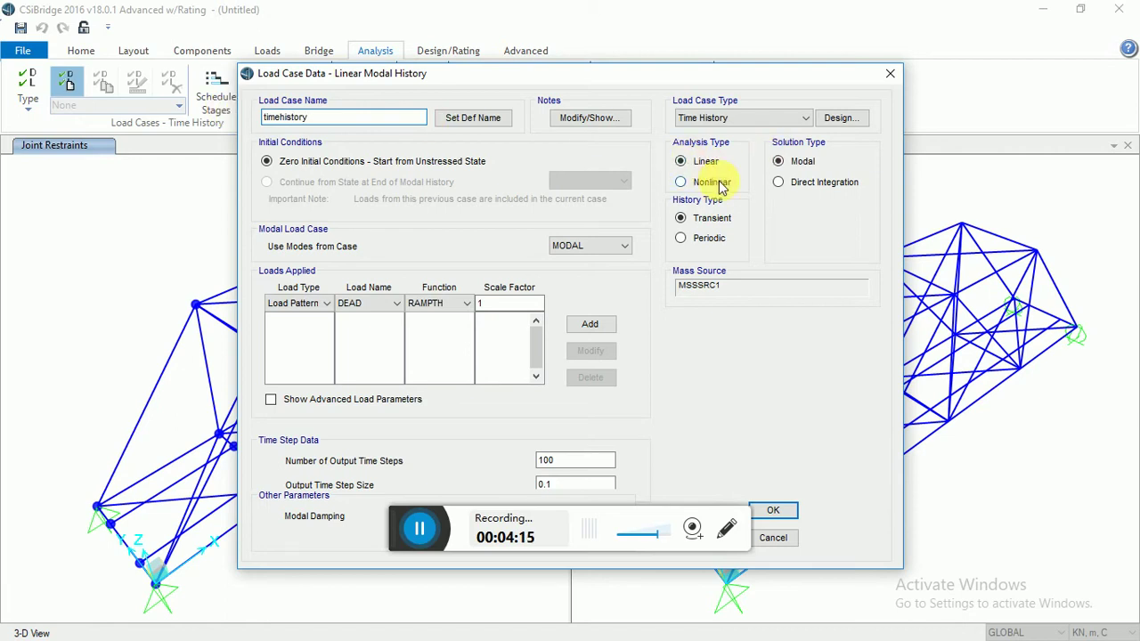
Apply load patterns DEAD and liveload with function RAMPTH and scale factor 1 to the timehistory case, and accept it
{"action": "left_click", "coordinate": [394, 305]}
{"action": "left_click", "coordinate": [385, 307]}
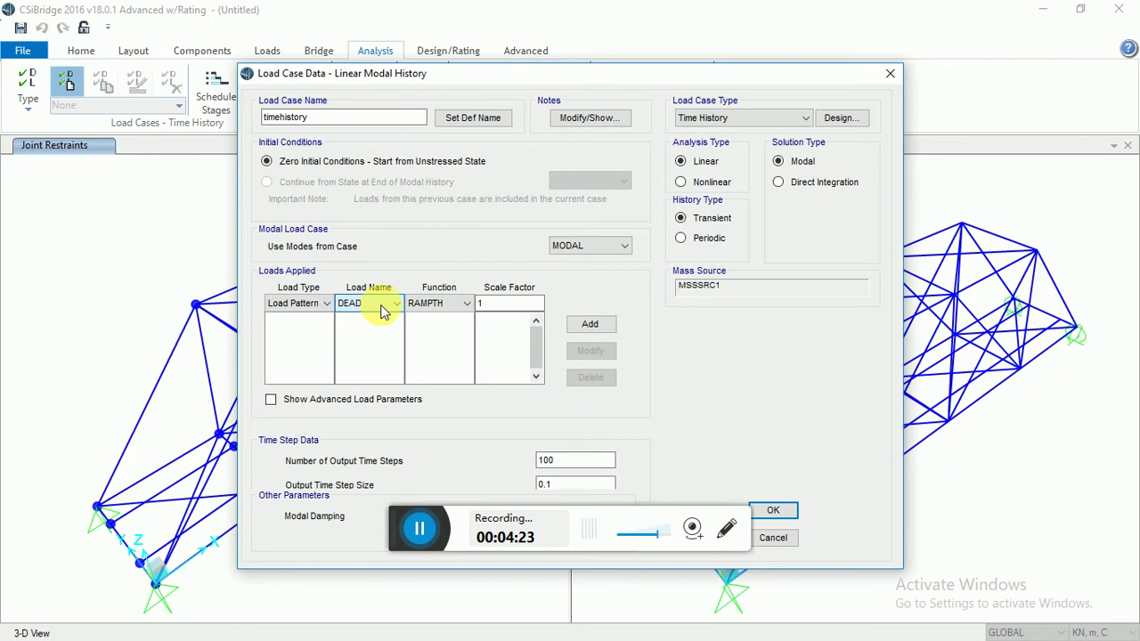
{"action": "left_click", "coordinate": [316, 304]}
{"action": "left_click", "coordinate": [298, 319]}
{"action": "left_click", "coordinate": [587, 324]}
{"action": "left_click", "coordinate": [366, 303]}
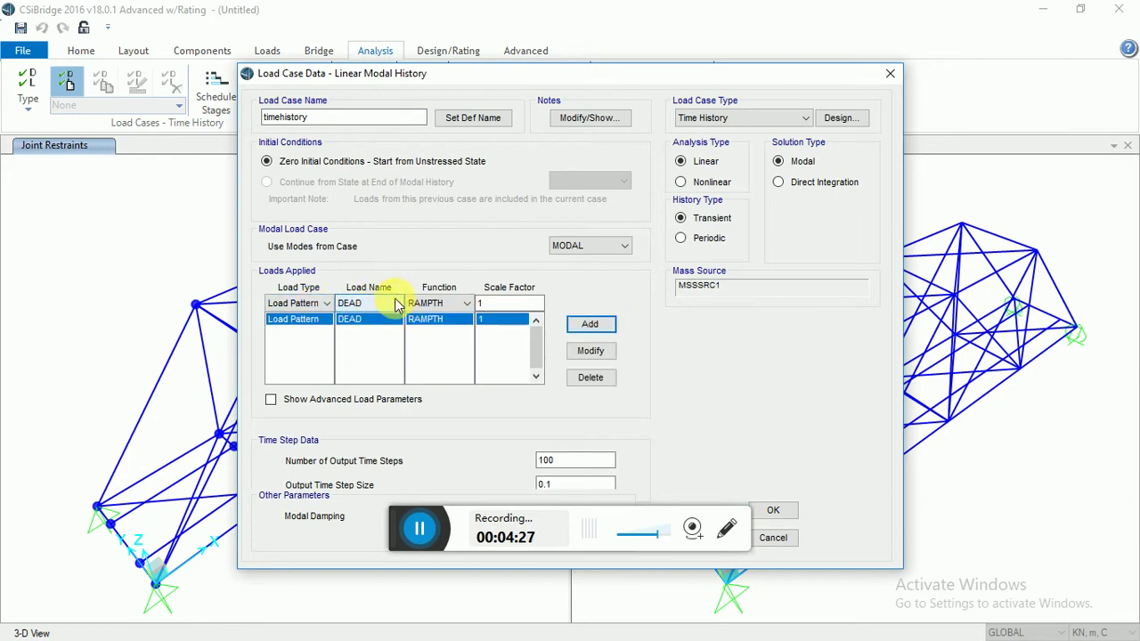
{"action": "left_click", "coordinate": [365, 332]}
{"action": "left_click", "coordinate": [590, 324]}
{"action": "left_click", "coordinate": [774, 513]}
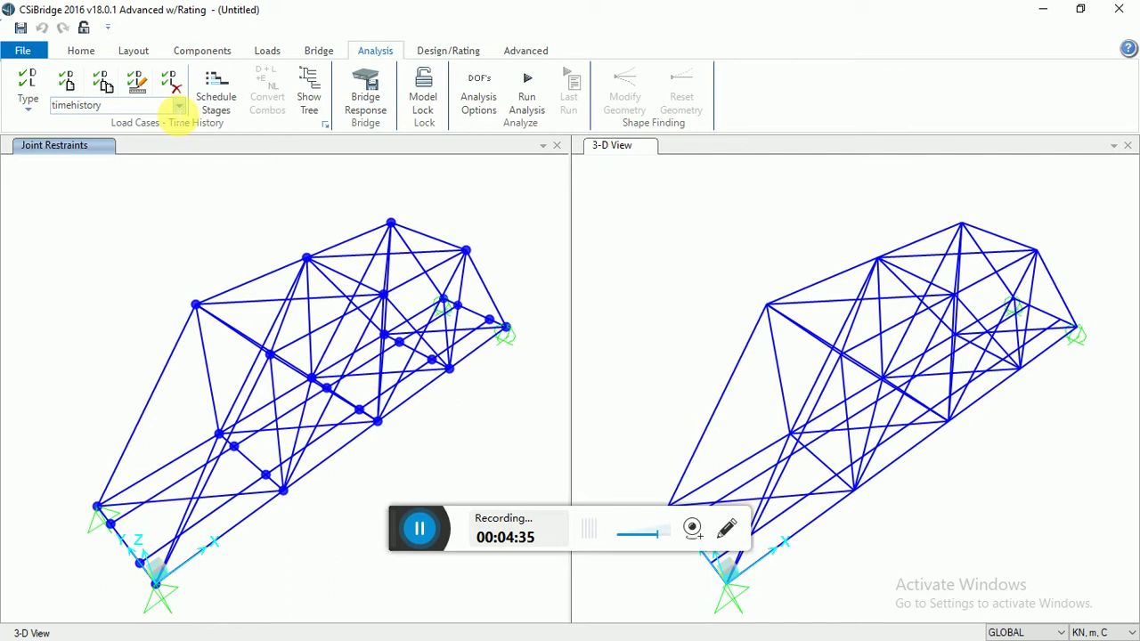
Save the model as vidvideo for the analysis run, and review the load cases set to run without starting the analysis
{"action": "left_click", "coordinate": [179, 107]}
{"action": "left_click", "coordinate": [156, 202]}
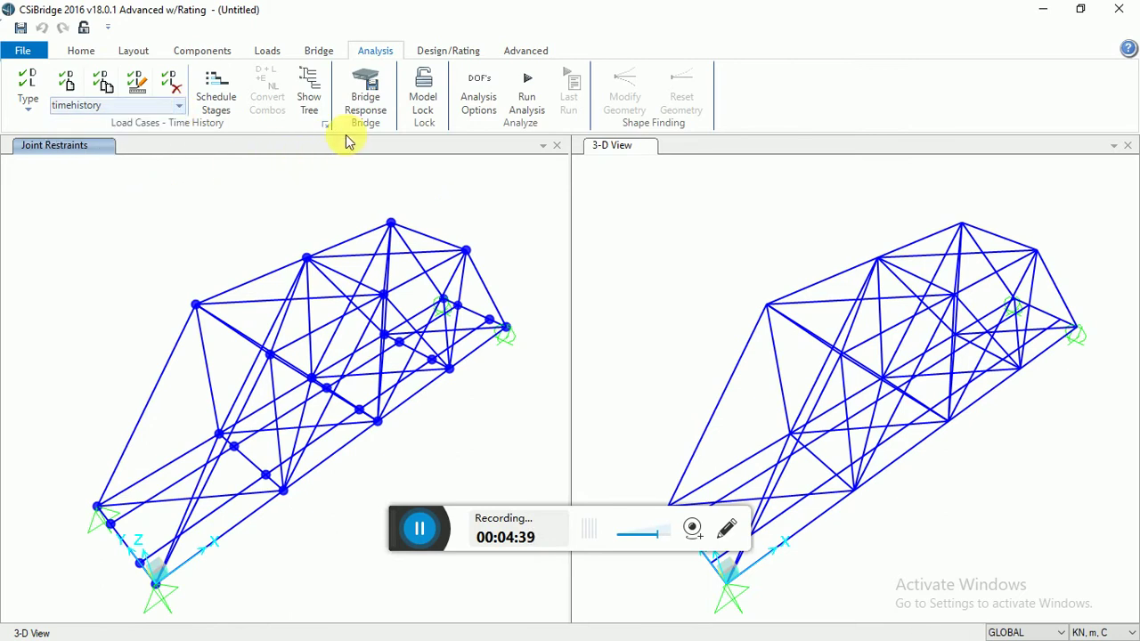
{"action": "left_click", "coordinate": [538, 102]}
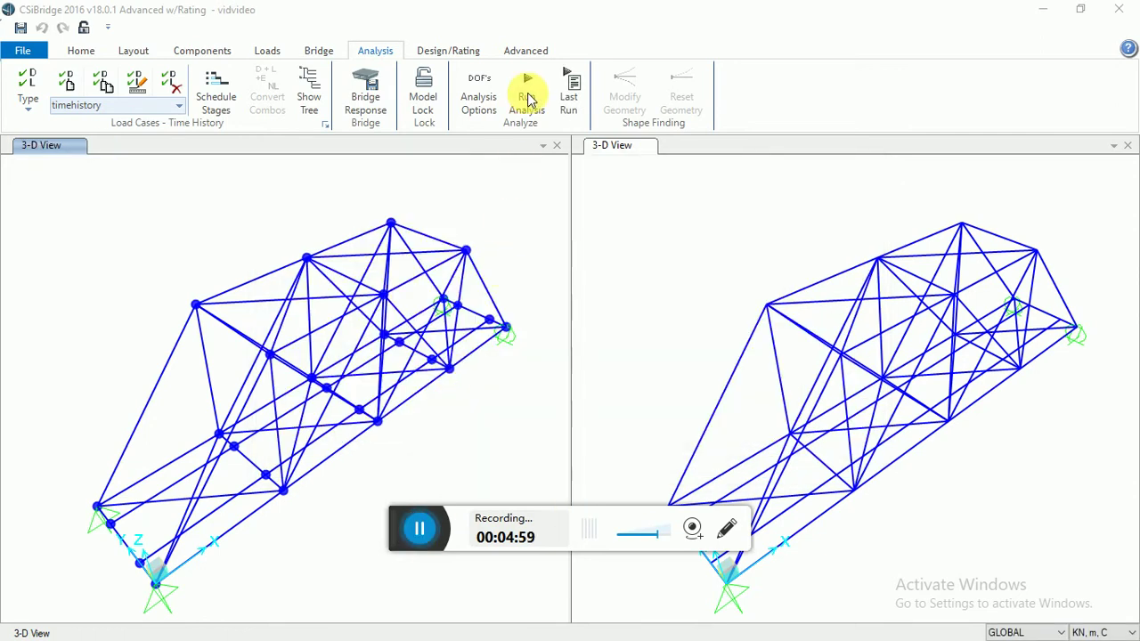
{"action": "left_click", "coordinate": [526, 91]}
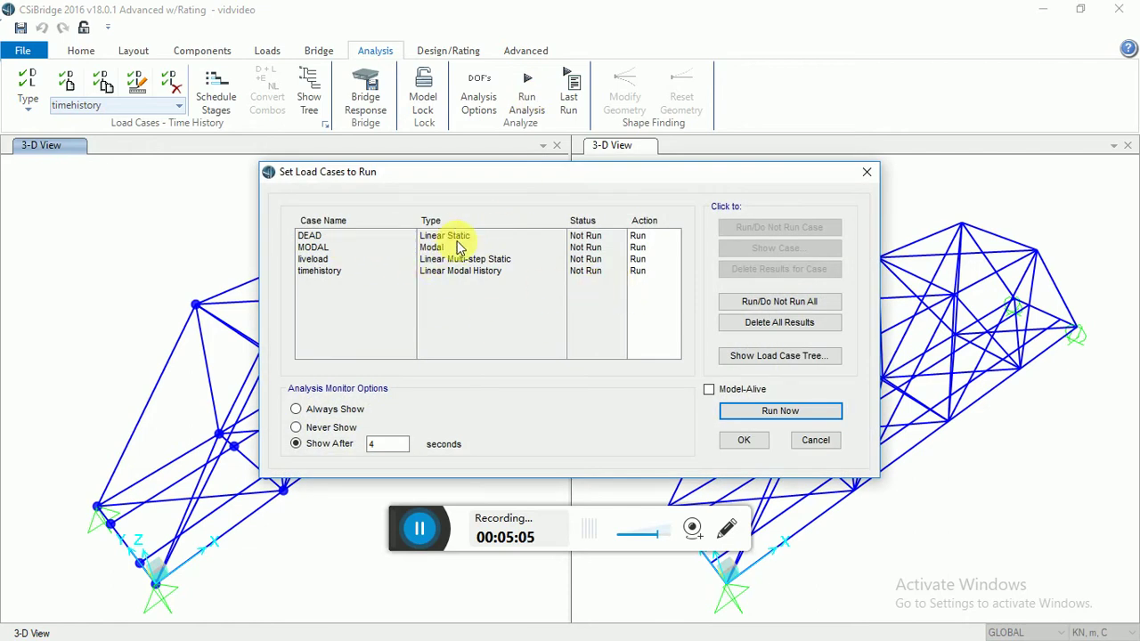
{"action": "left_click", "coordinate": [868, 172]}
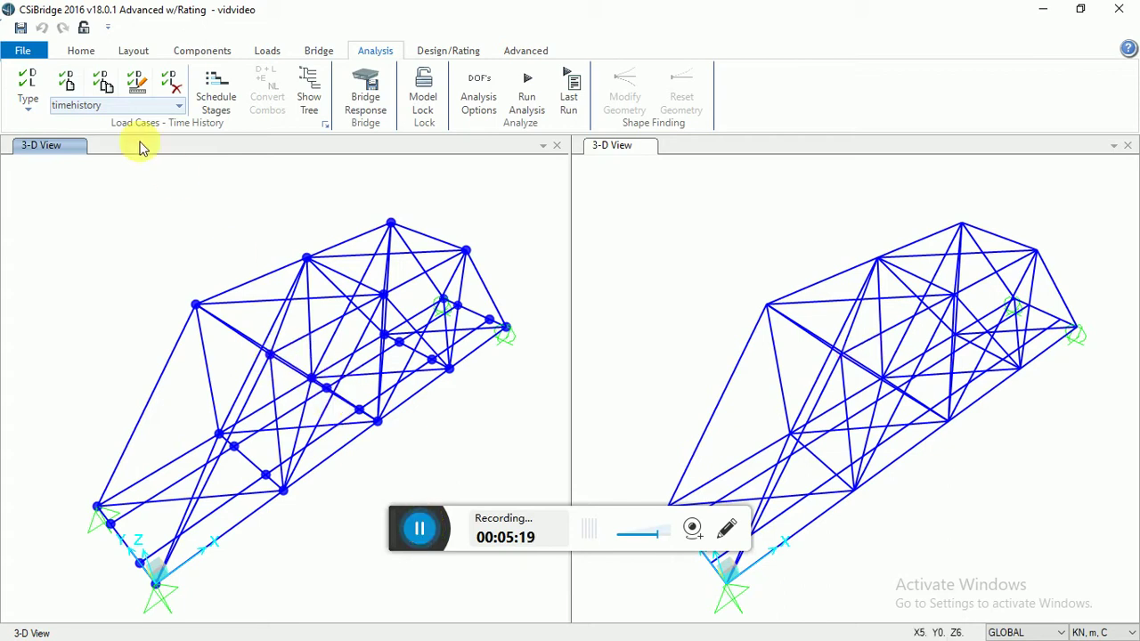
Select the six top-chord joints, three in the X-Z plane at Y=4 and three on the opposite truss in the 3-D view
{"action": "left_click", "coordinate": [82, 53]}
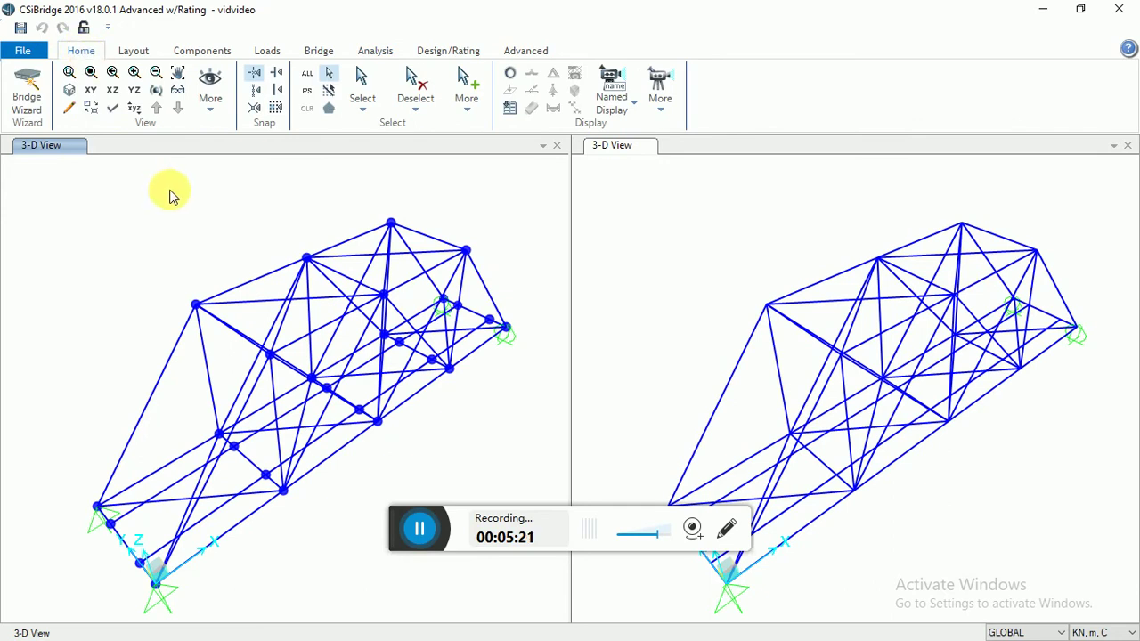
{"action": "left_click", "coordinate": [112, 89]}
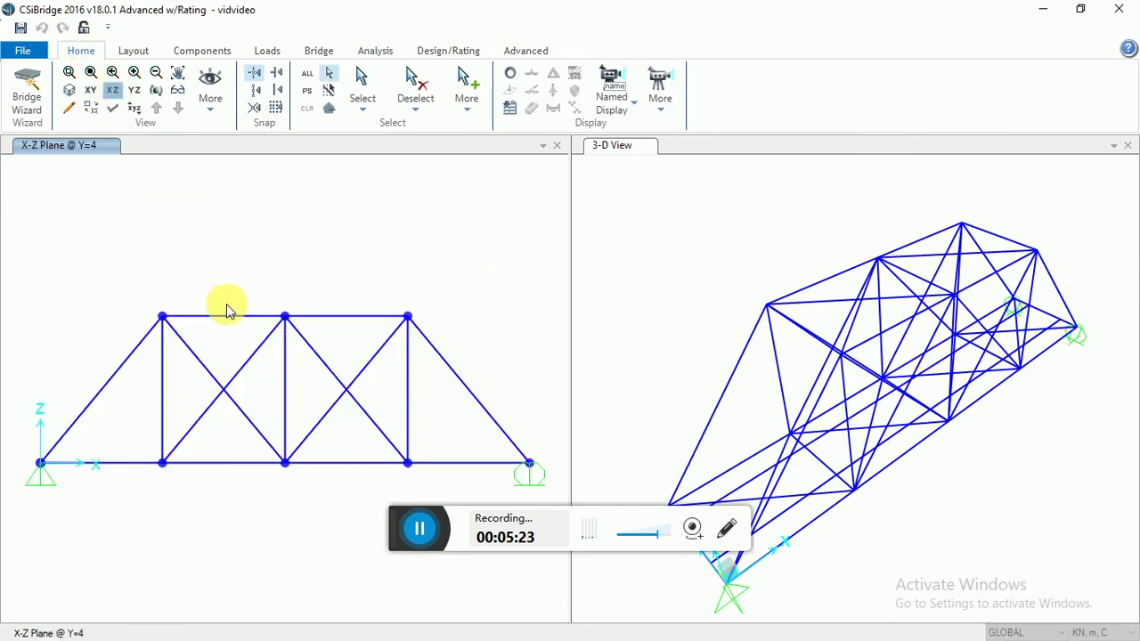
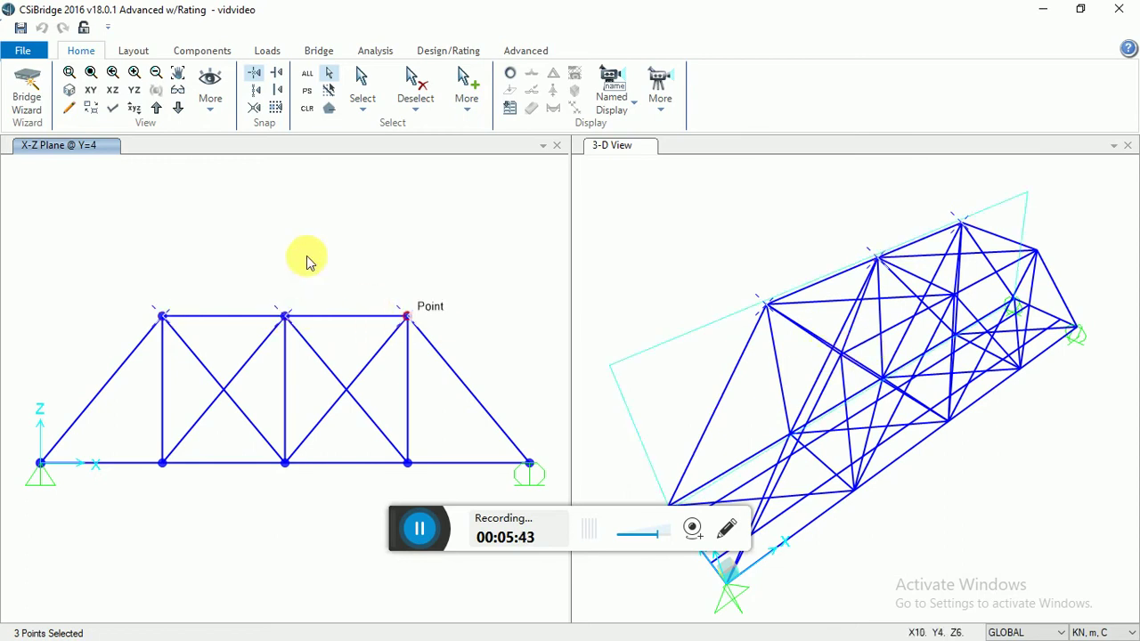
{"action": "left_click", "coordinate": [68, 90]}
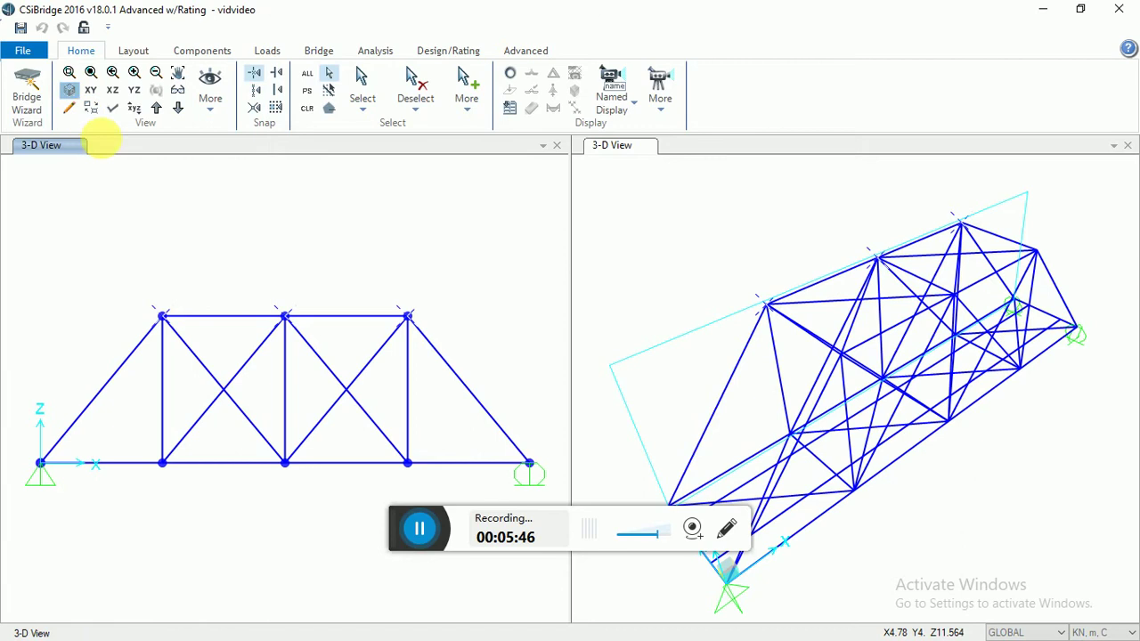
{"action": "left_click", "coordinate": [271, 355]}
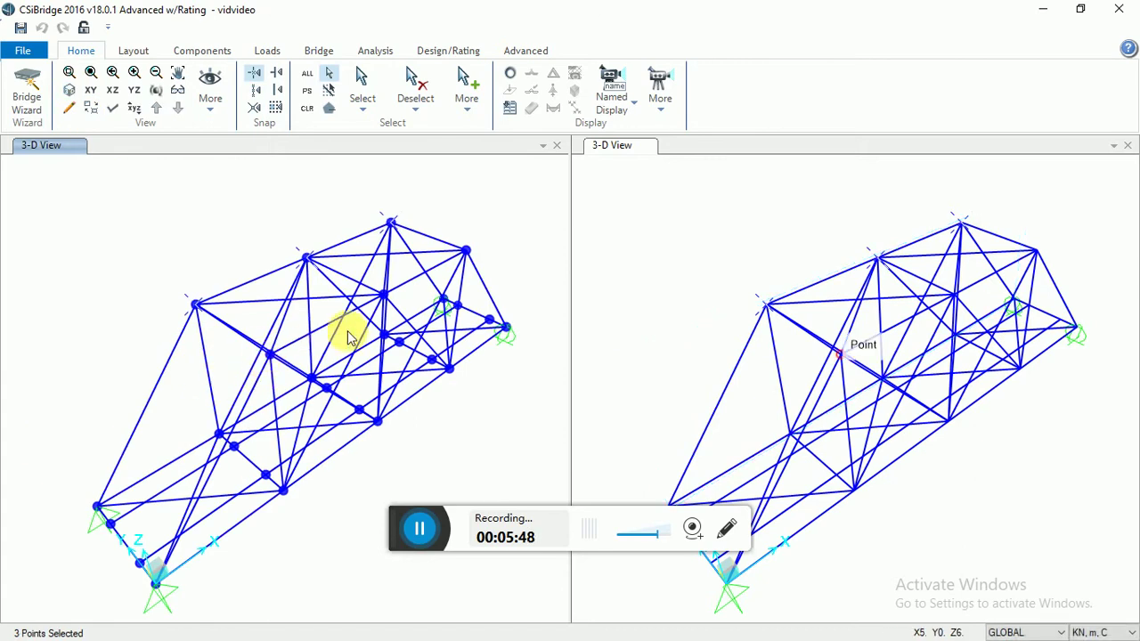
{"action": "left_click", "coordinate": [384, 296]}
{"action": "left_click", "coordinate": [463, 253]}
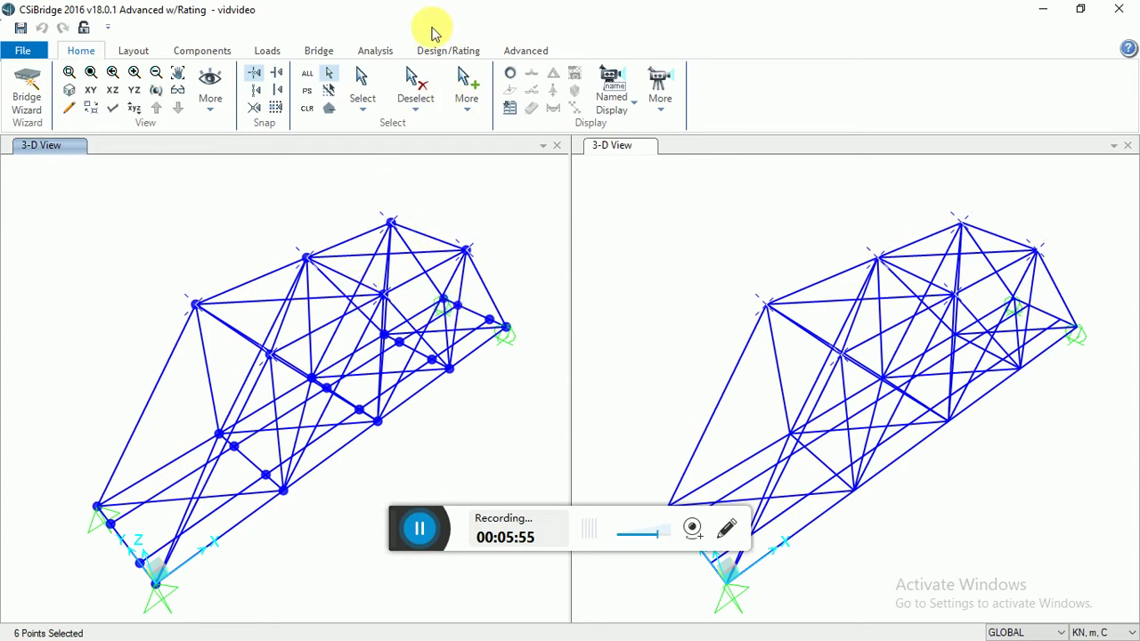
Open the joint force assignment for the six selected top-chord joints
{"action": "left_click", "coordinate": [515, 52]}
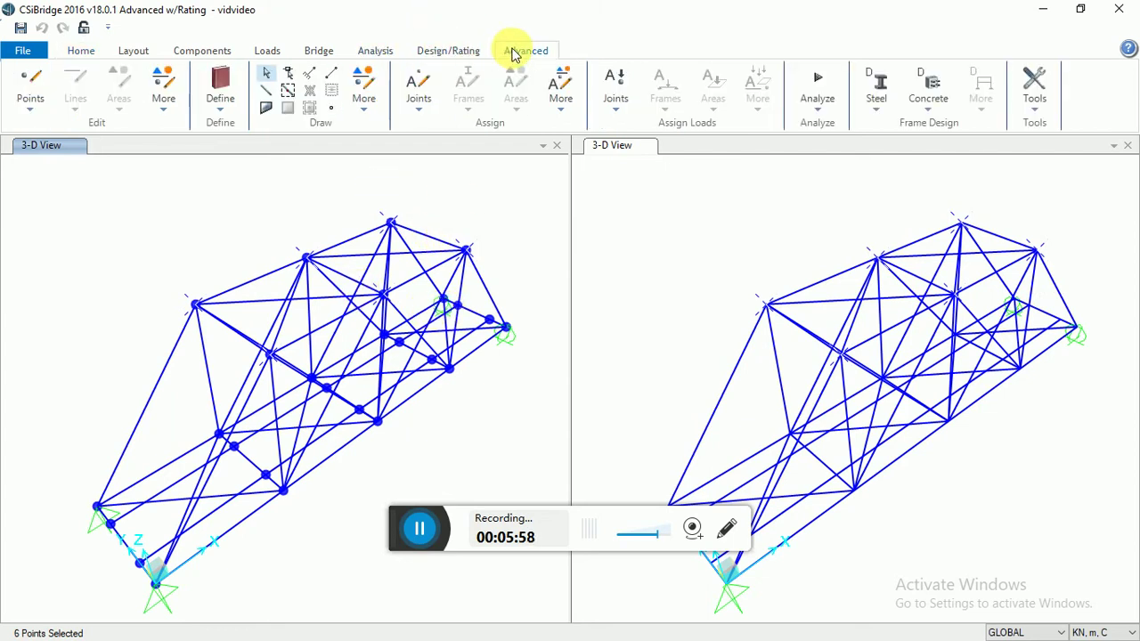
{"action": "left_click", "coordinate": [613, 105]}
{"action": "left_click", "coordinate": [428, 111]}
{"action": "left_click", "coordinate": [416, 105]}
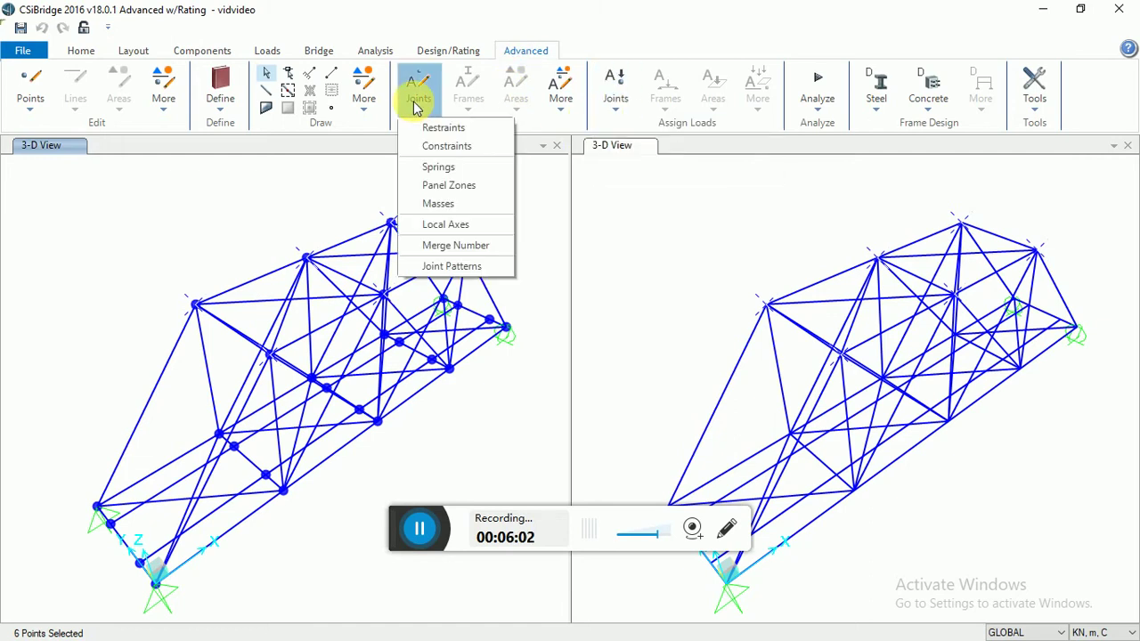
{"action": "left_click", "coordinate": [565, 111]}
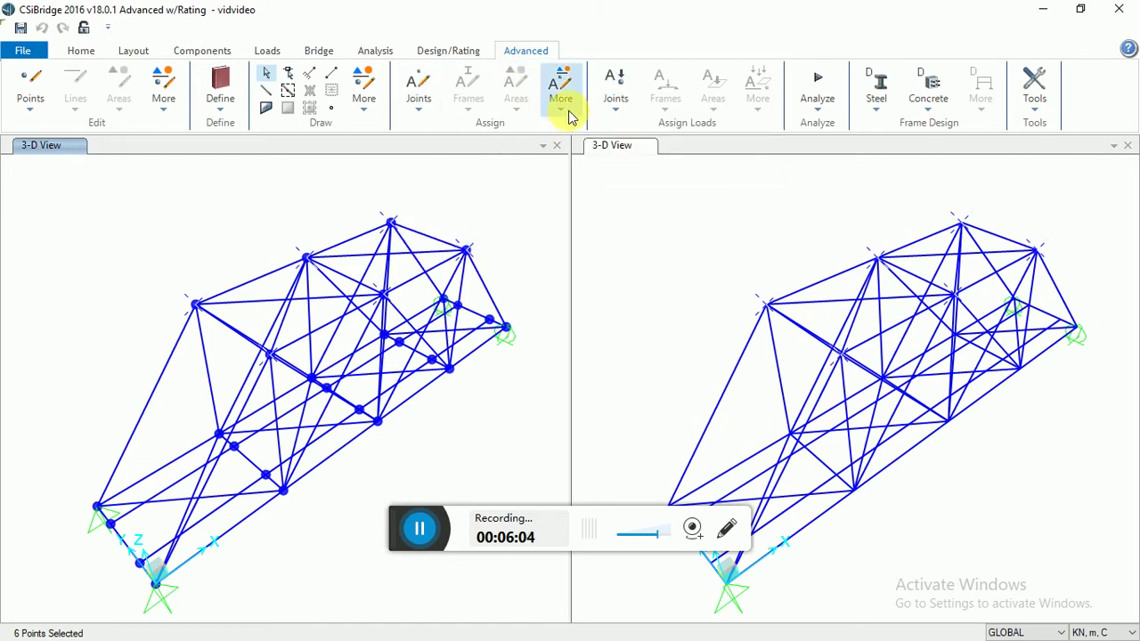
{"action": "left_click", "coordinate": [555, 114]}
{"action": "left_click", "coordinate": [552, 114]}
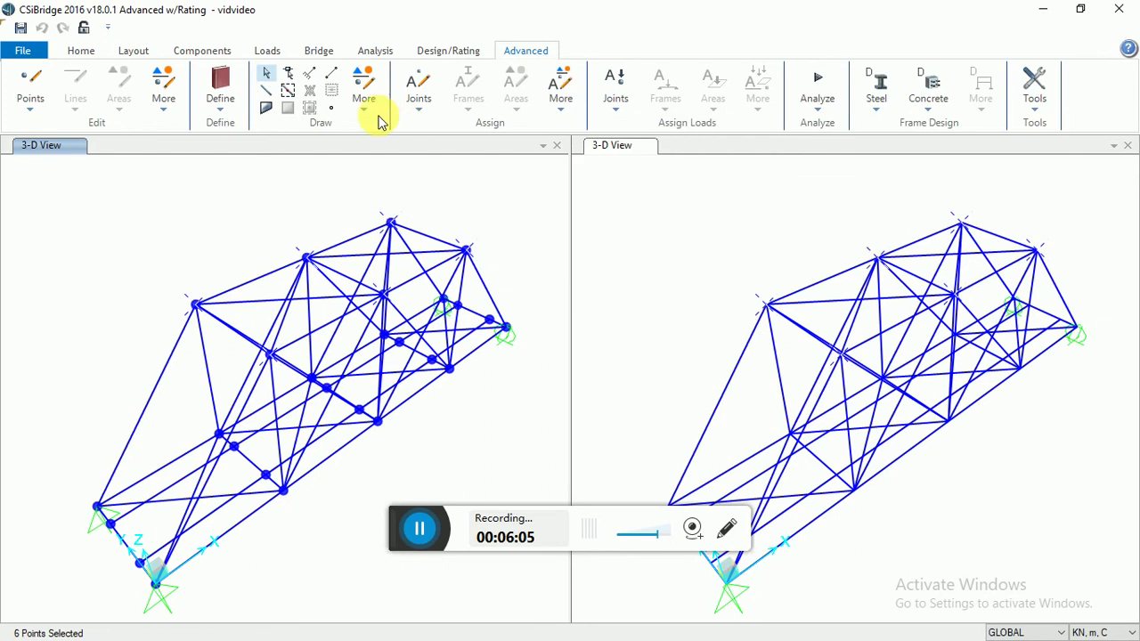
{"action": "left_click", "coordinate": [371, 110]}
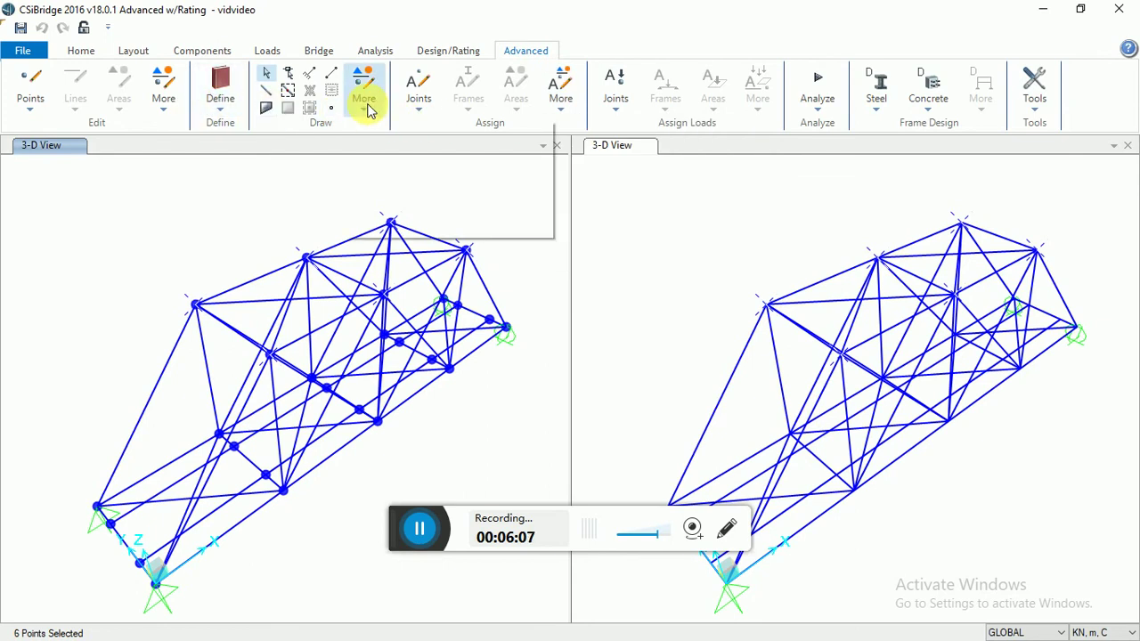
{"action": "left_click", "coordinate": [579, 124]}
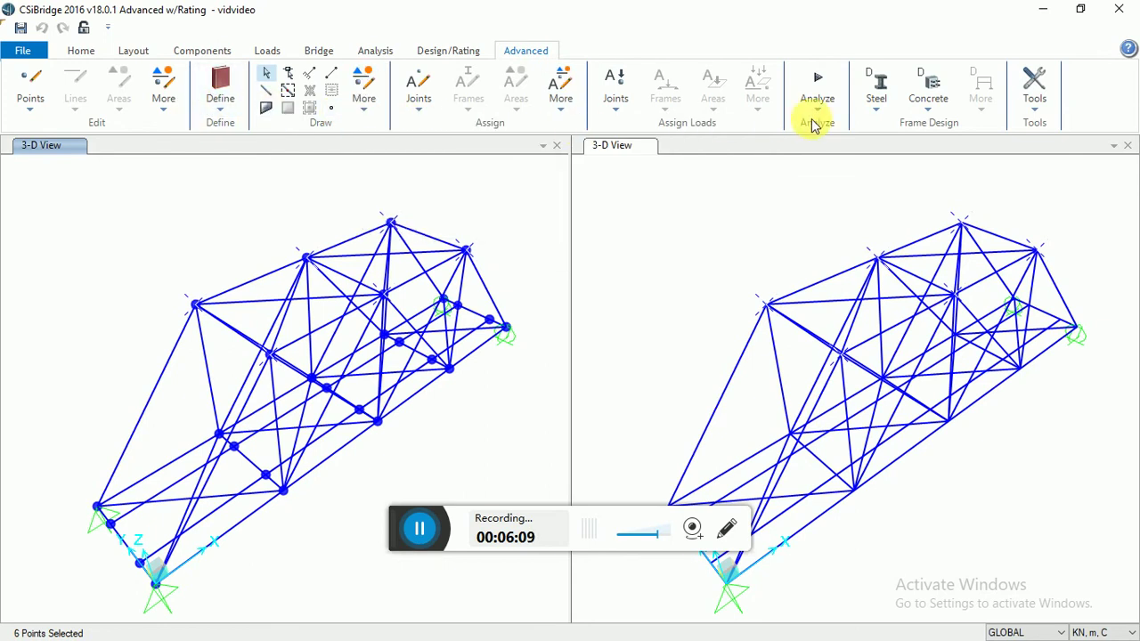
{"action": "left_click", "coordinate": [611, 110]}
{"action": "left_click", "coordinate": [611, 110]}
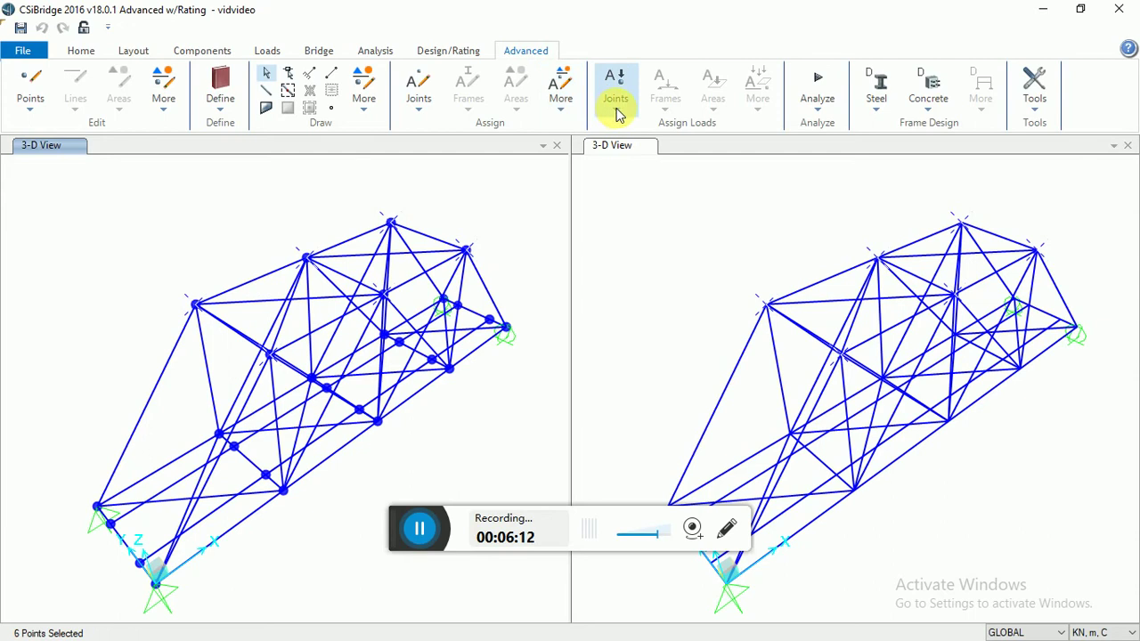
{"action": "left_click", "coordinate": [613, 112]}
{"action": "left_click", "coordinate": [635, 130]}
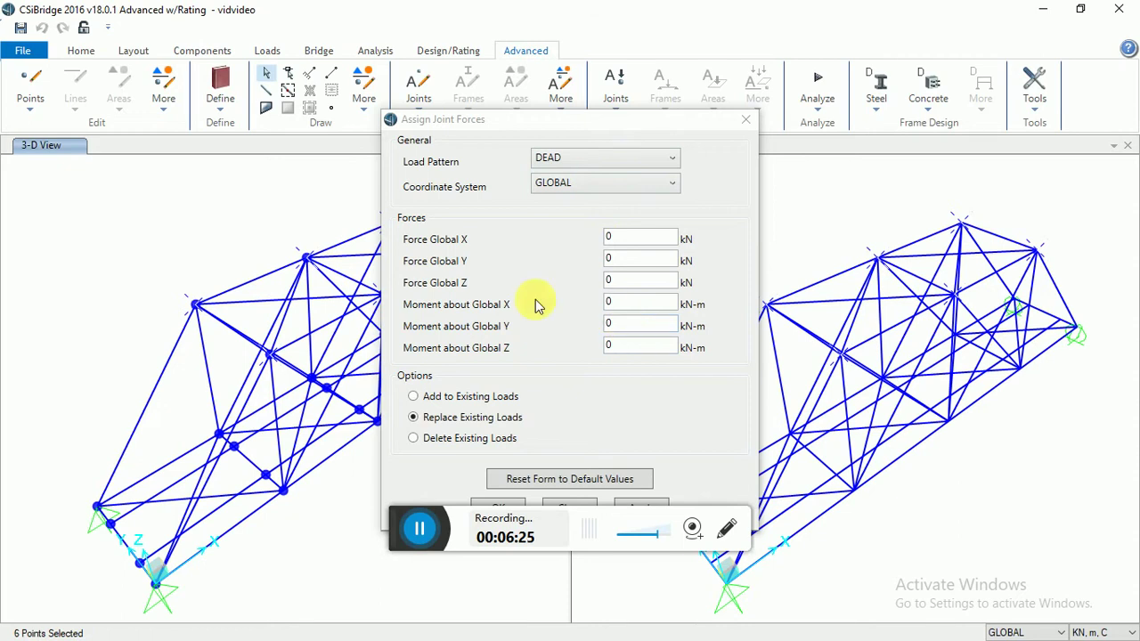
Assign a global Z force of -25 kN under the DEAD pattern to the selected top joints, adding to existing loads, and close the assignment
{"action": "left_click", "coordinate": [638, 285]}
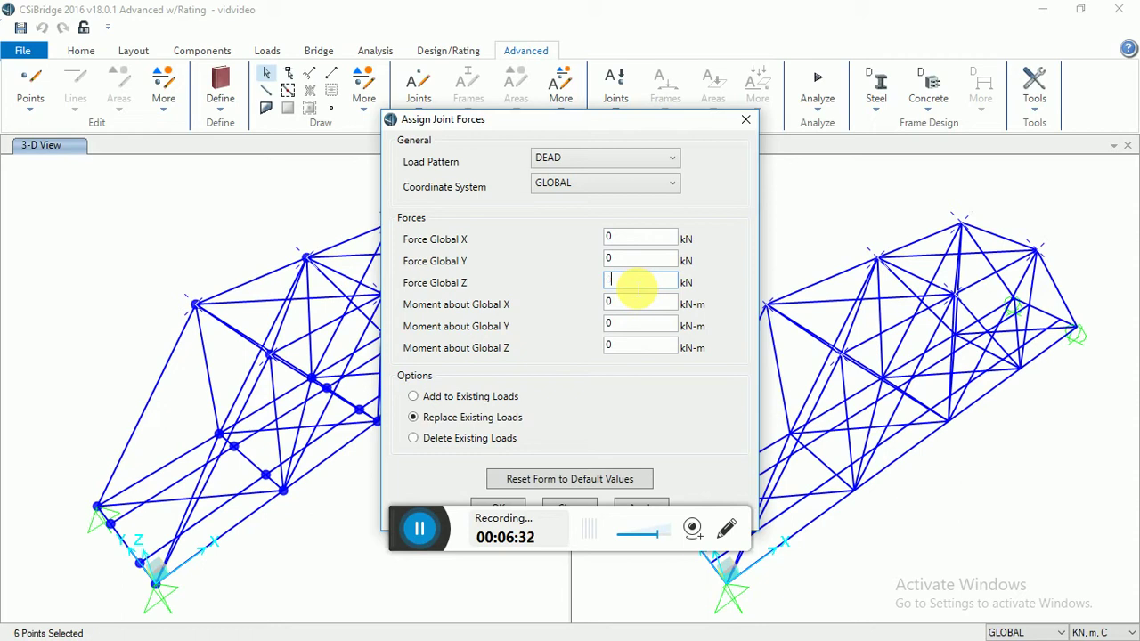
{"action": "type", "text": "-25"}
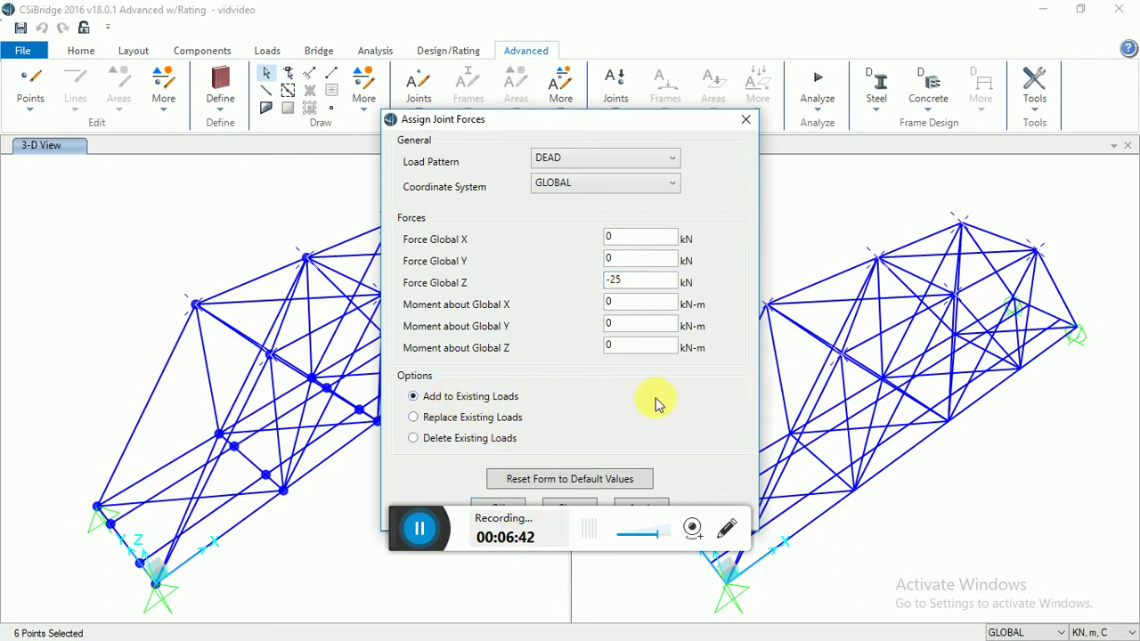
{"action": "left_click_drag", "start_coordinate": [649, 119], "coordinate": [671, 71]}
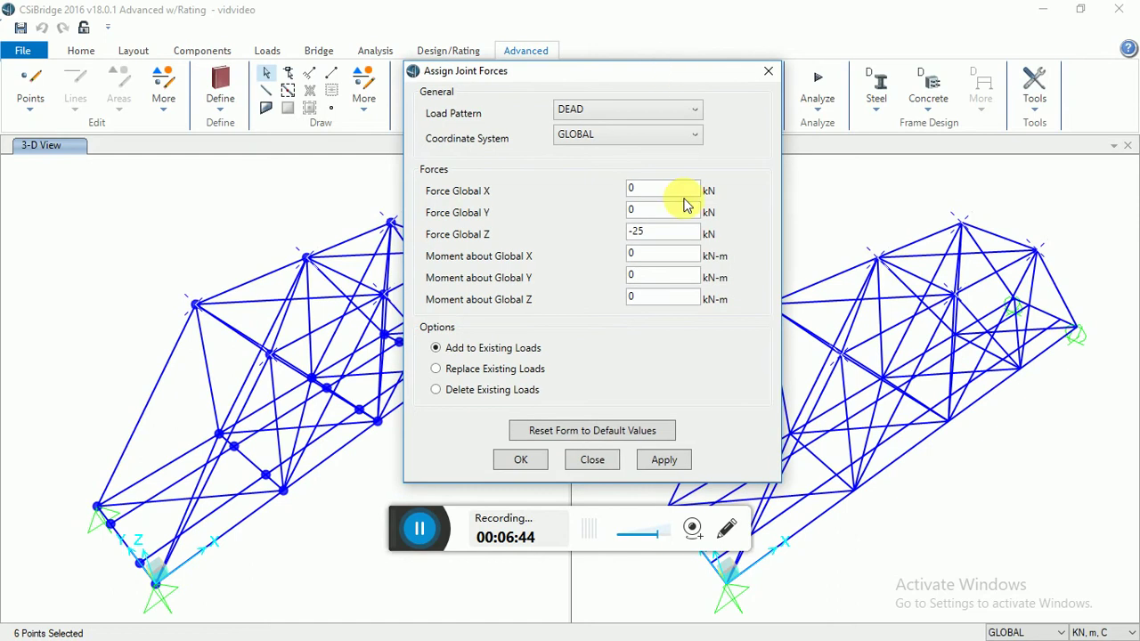
{"action": "left_click", "coordinate": [663, 460]}
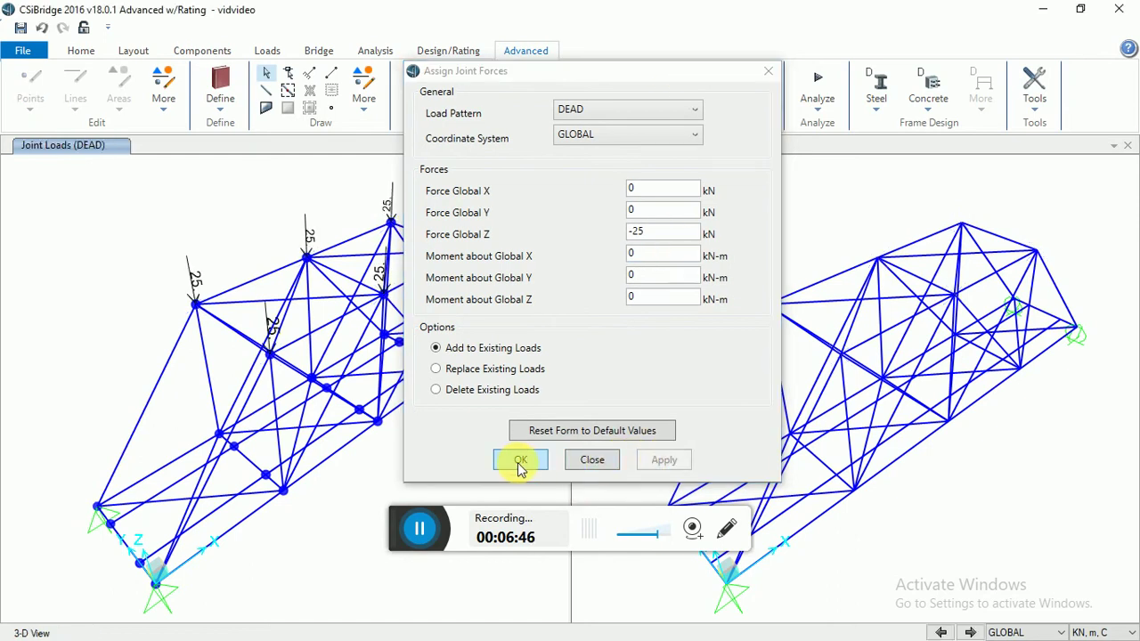
{"action": "left_click", "coordinate": [583, 459]}
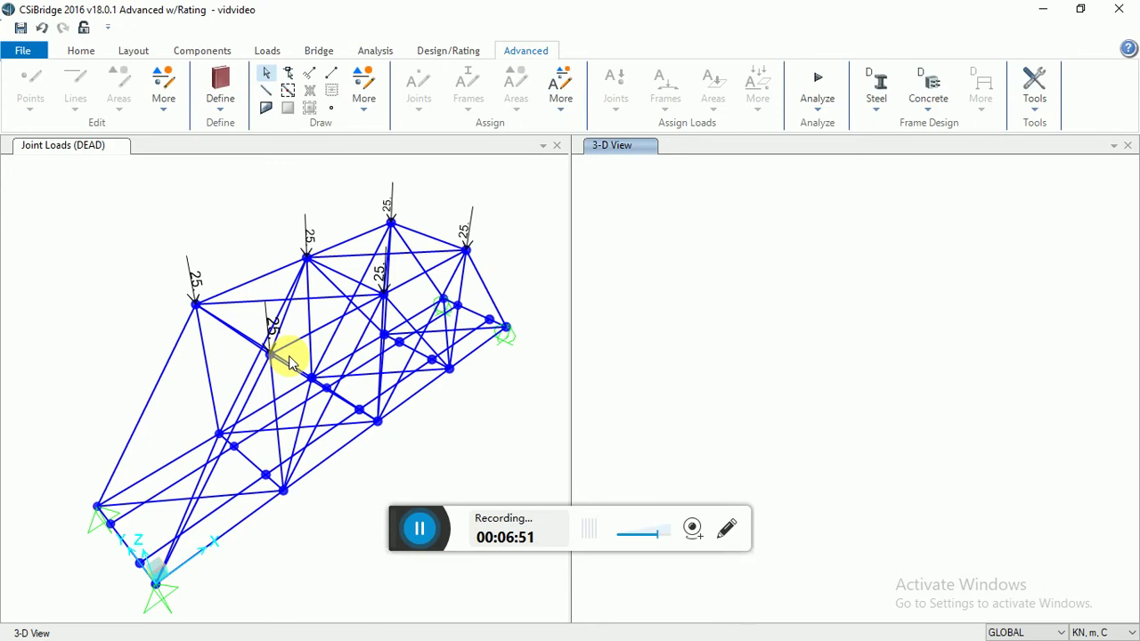
{"action": "left_click", "coordinate": [290, 355]}
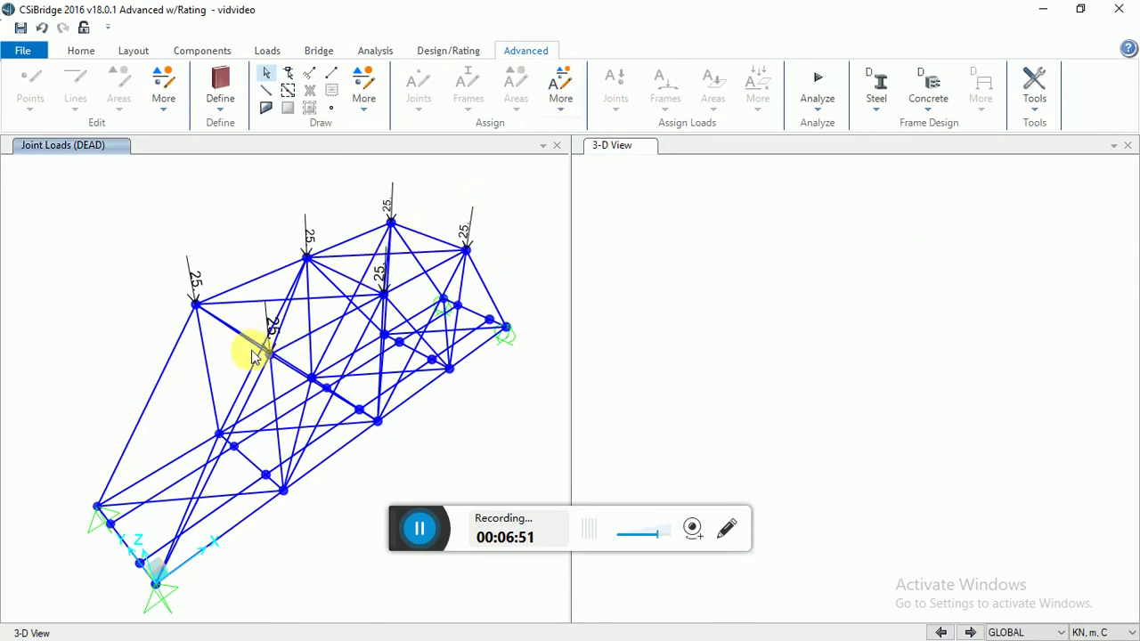
{"action": "left_click", "coordinate": [269, 354]}
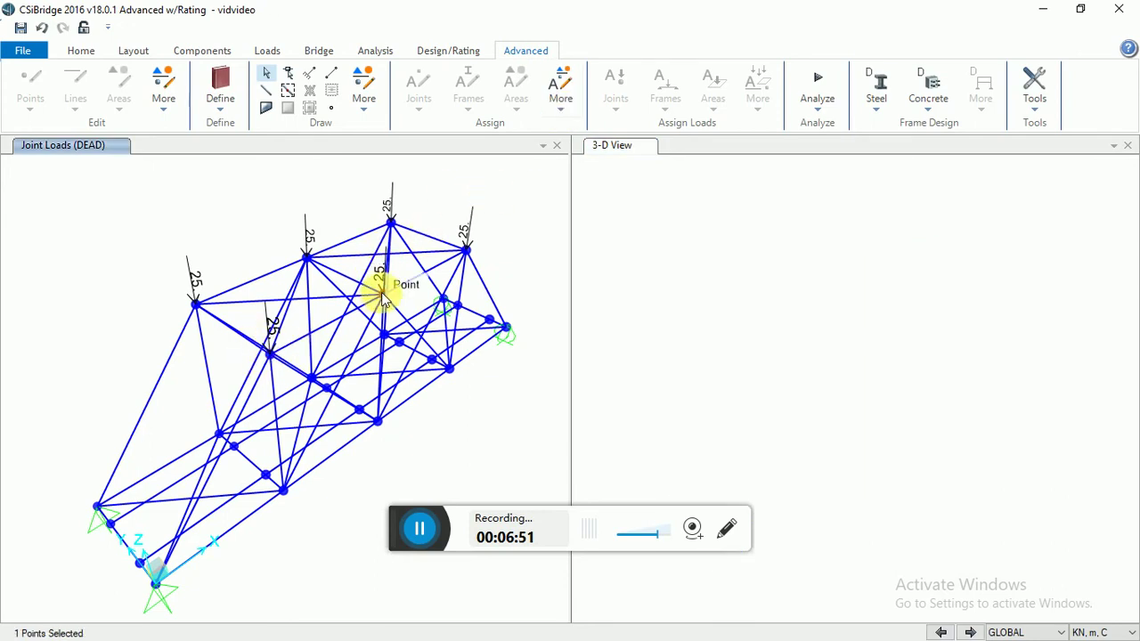
{"action": "left_click", "coordinate": [465, 252]}
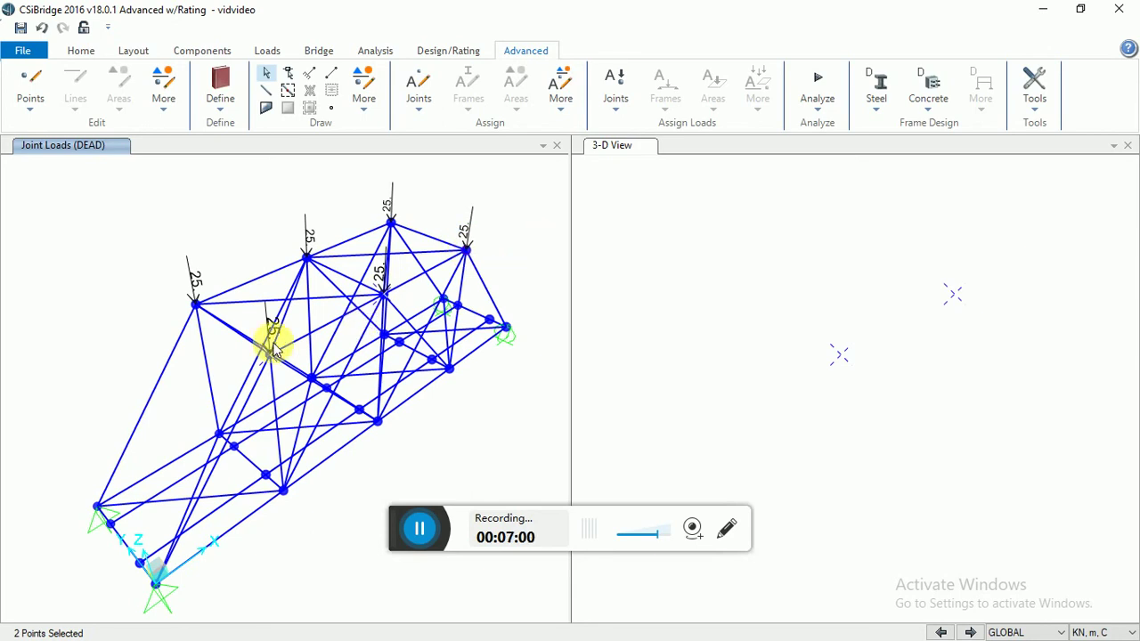
{"action": "left_click", "coordinate": [269, 355]}
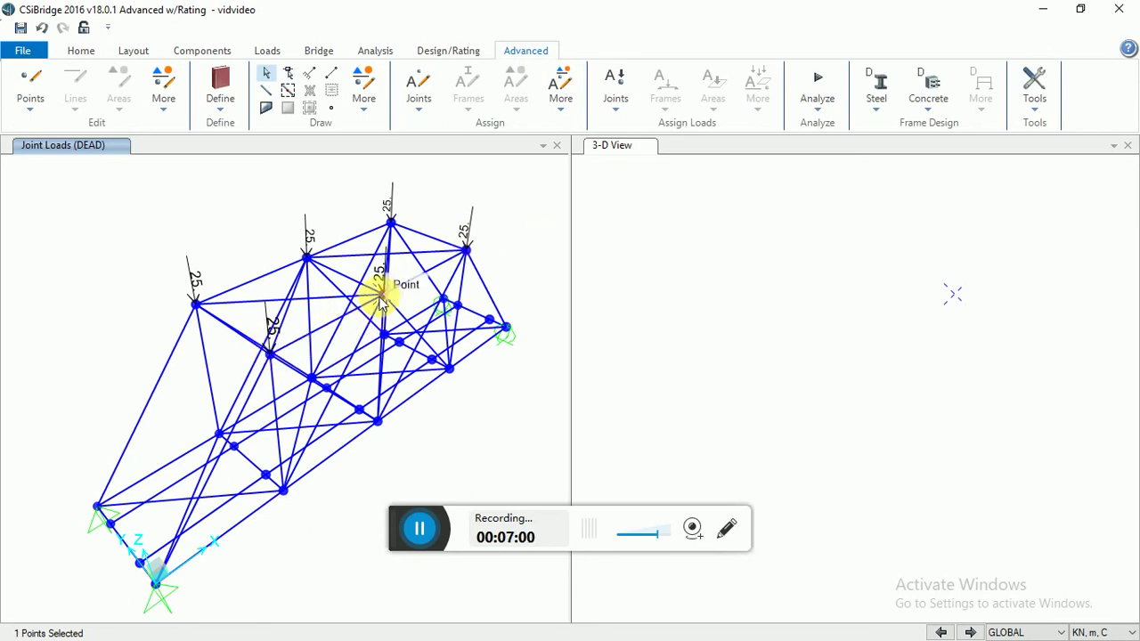
{"action": "left_click", "coordinate": [608, 287]}
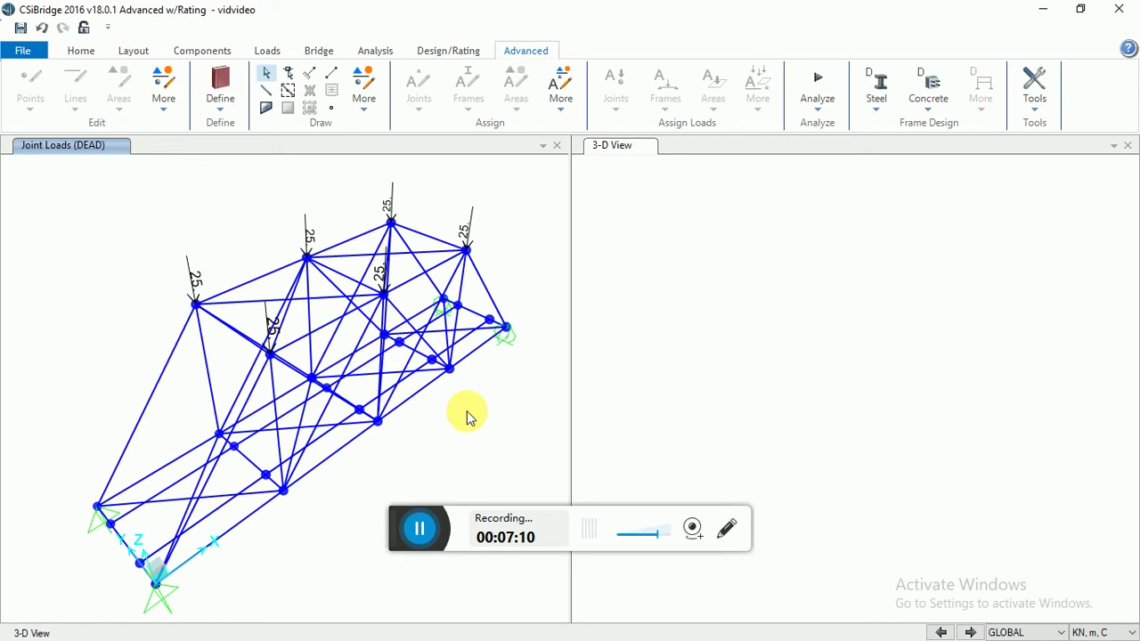
Select the three intermediate bottom-chord joints of the truss that starts at the global origin in the 3-D view
{"action": "left_click", "coordinate": [281, 489]}
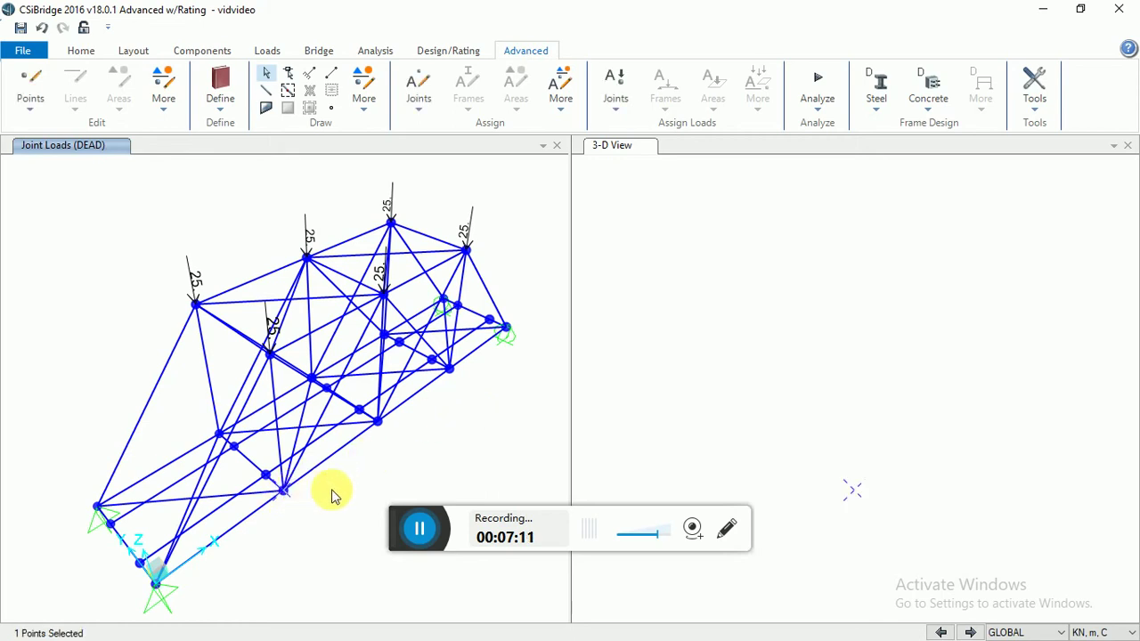
{"action": "left_click", "coordinate": [377, 421]}
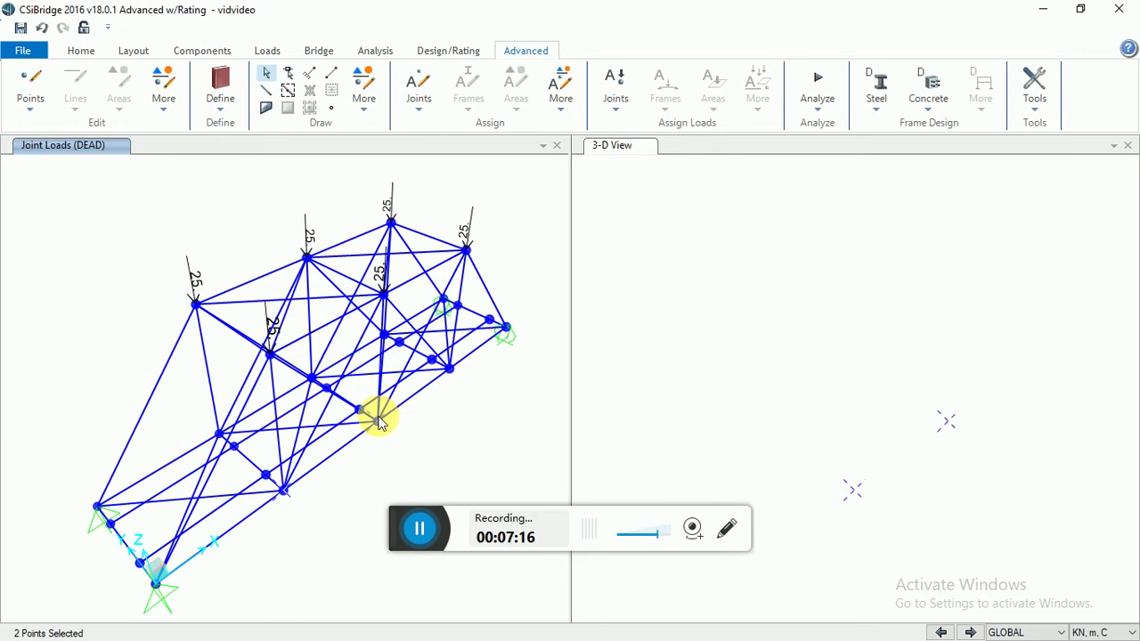
{"action": "left_click", "coordinate": [451, 370]}
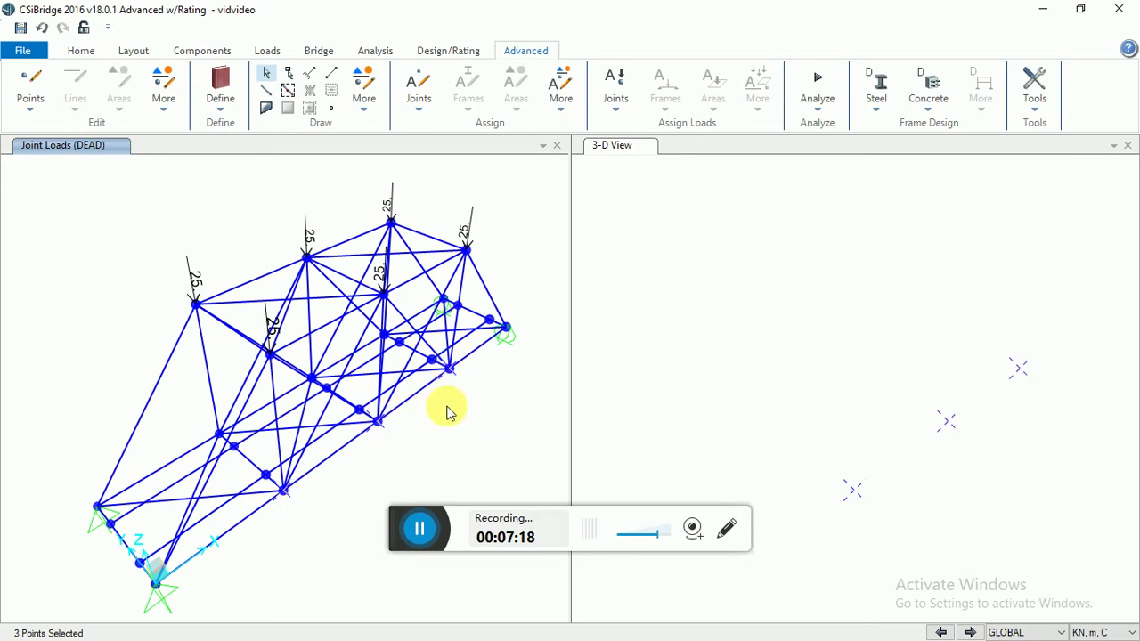
{"action": "left_click", "coordinate": [80, 50]}
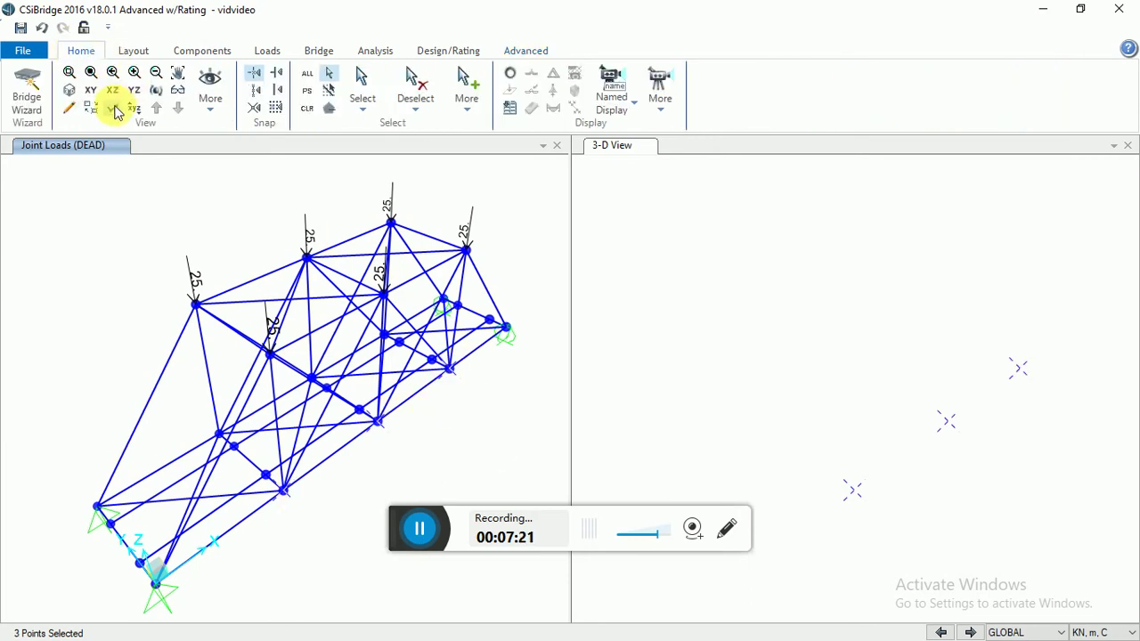
{"action": "left_click", "coordinate": [113, 90]}
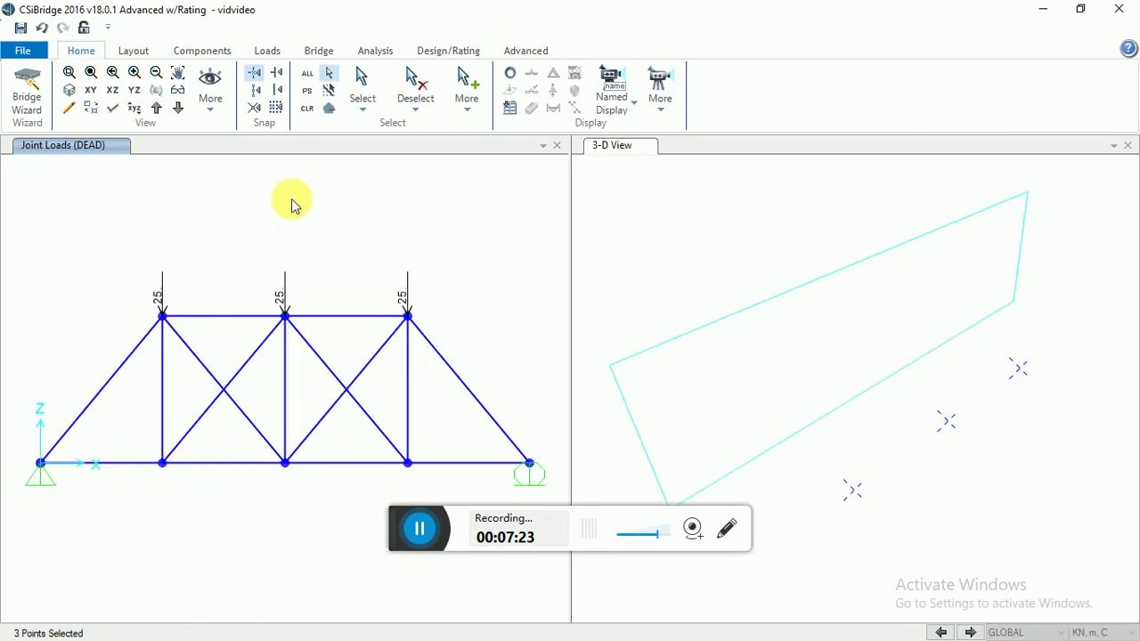
{"action": "left_click", "coordinate": [68, 98]}
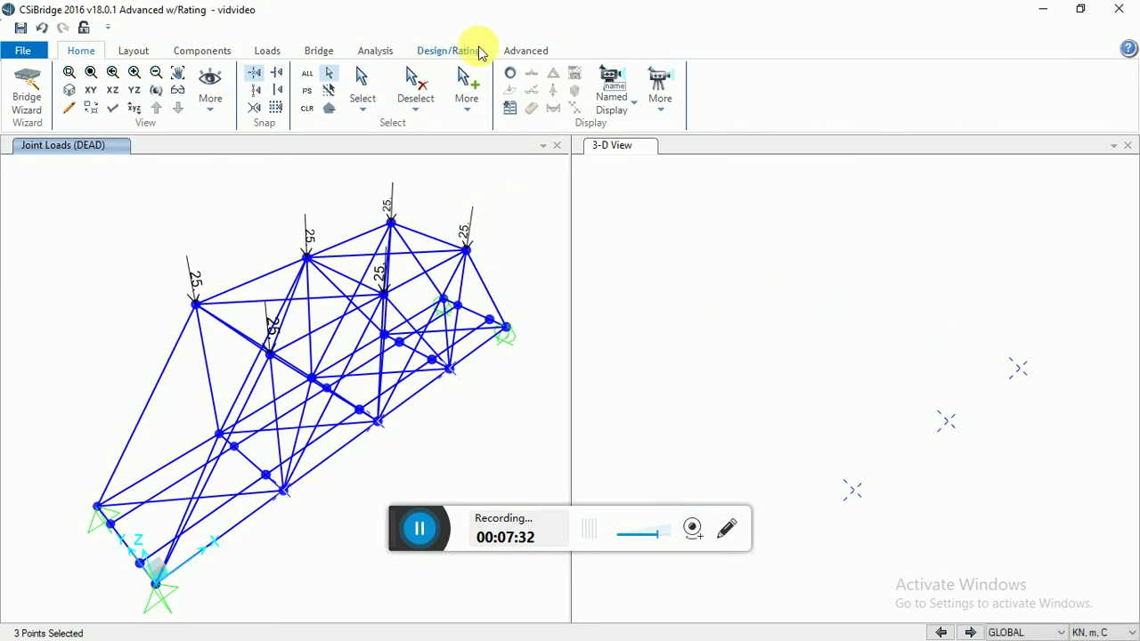
Assign forces of 20 kN in global Y and -25 kN in global Z under DEAD to the three selected joints, adding to existing loads
{"action": "left_click", "coordinate": [520, 49]}
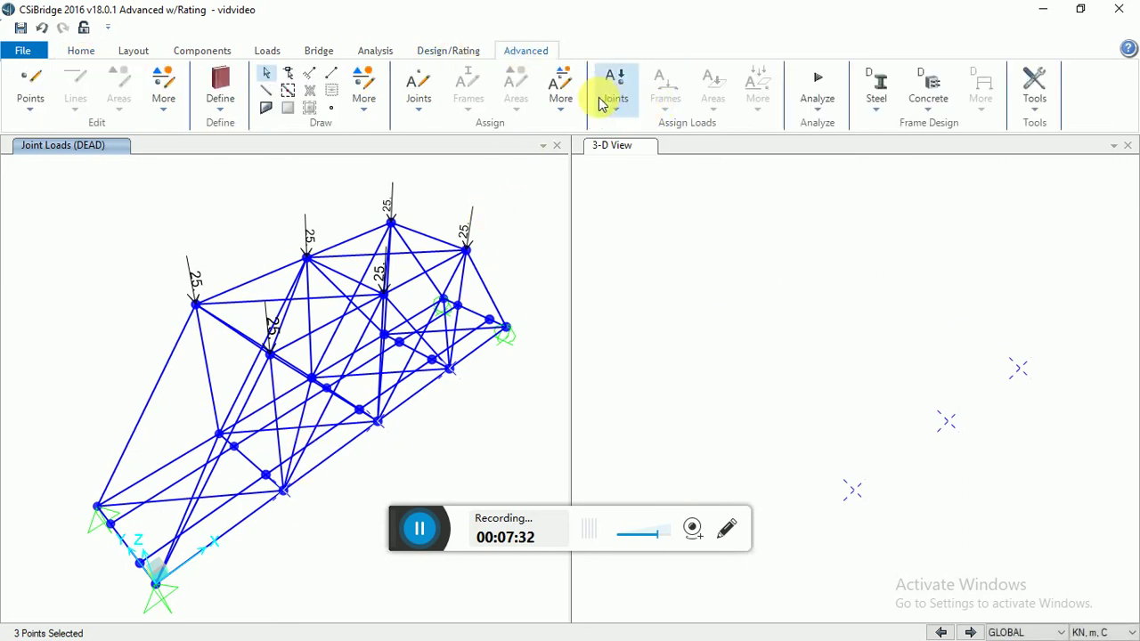
{"action": "left_click", "coordinate": [614, 93]}
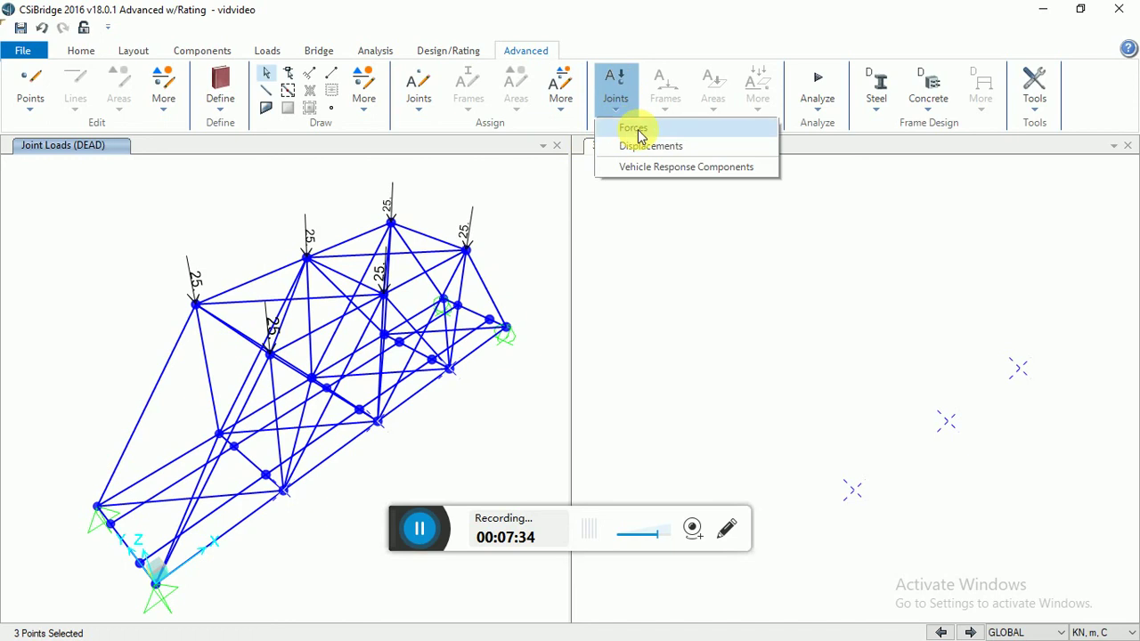
{"action": "left_click", "coordinate": [633, 128]}
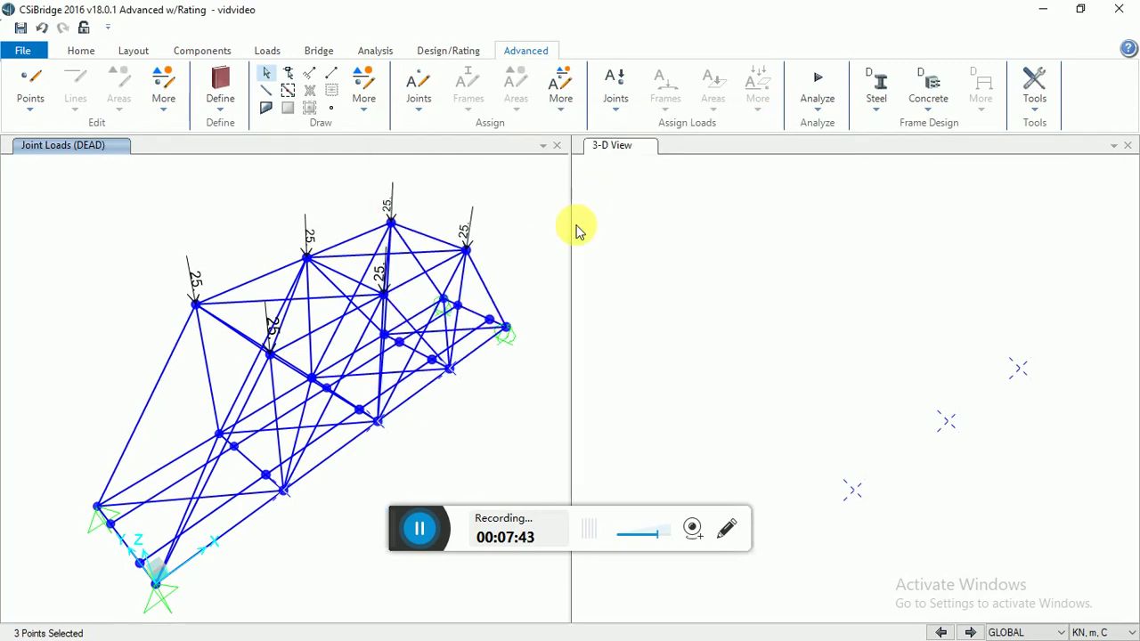
{"action": "left_click", "coordinate": [617, 98]}
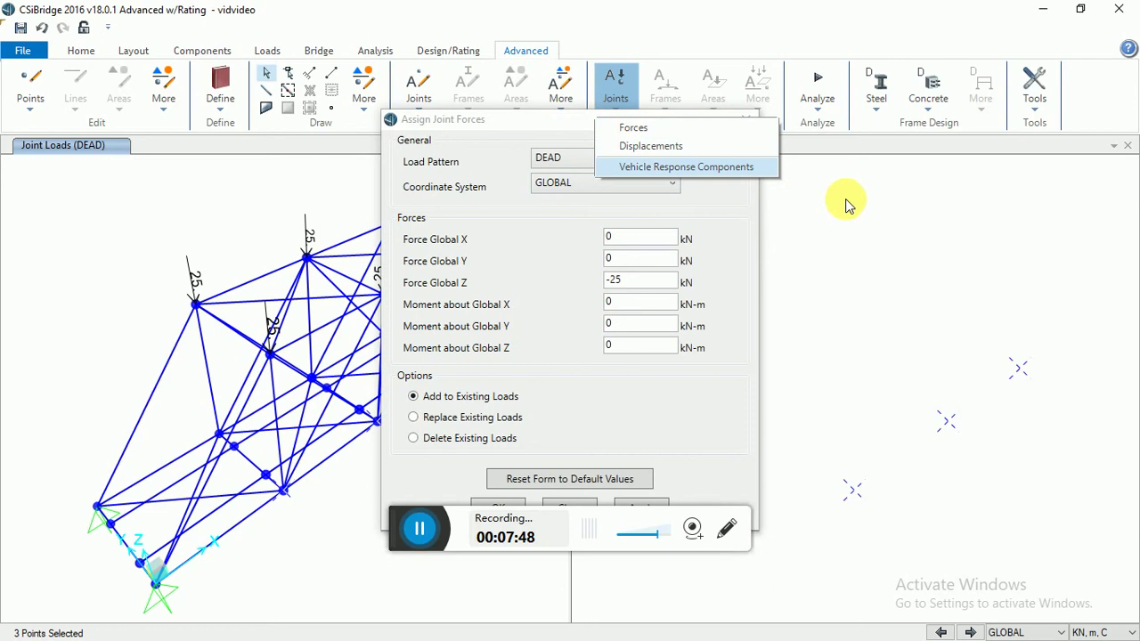
{"action": "key", "text": "Escape"}
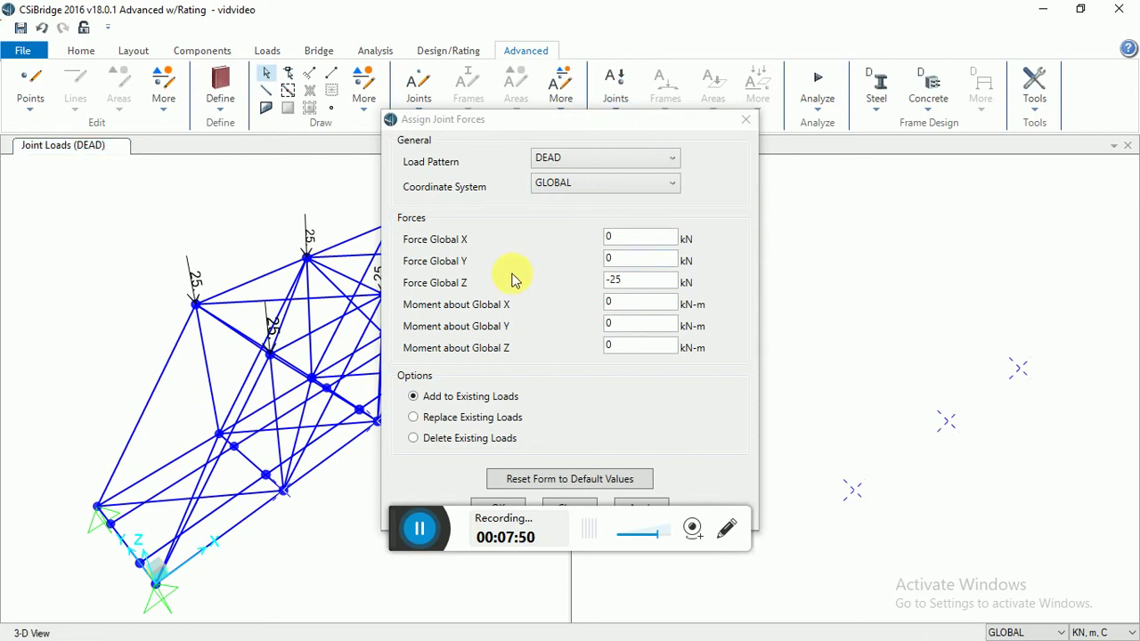
{"action": "type", "text": "-25"}
{"action": "left_click", "coordinate": [639, 260]}
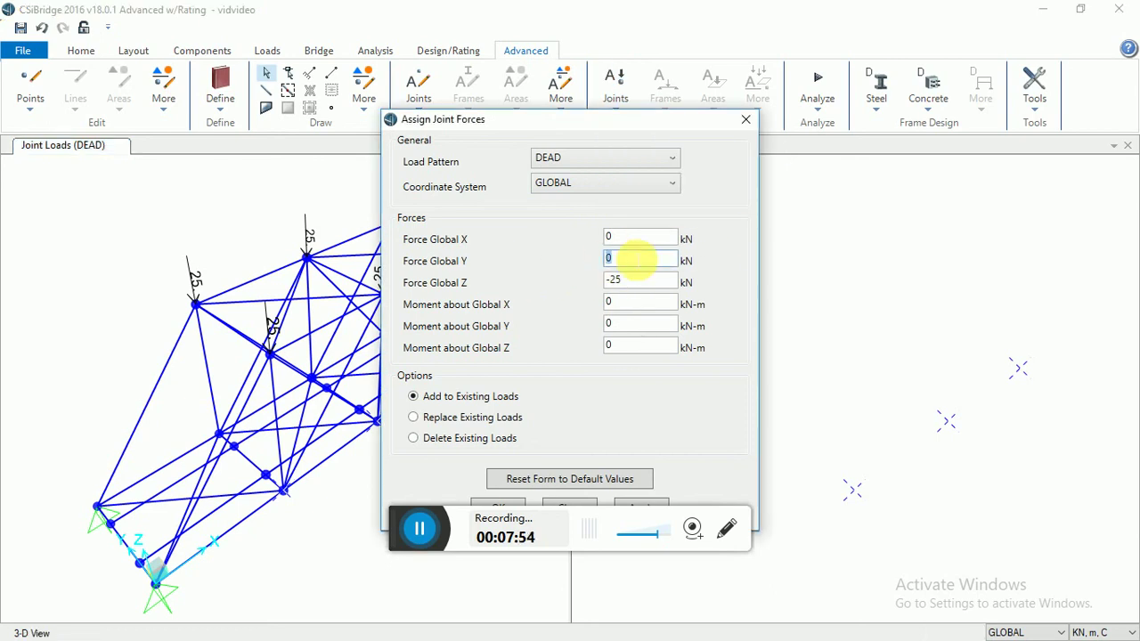
{"action": "type", "text": "20"}
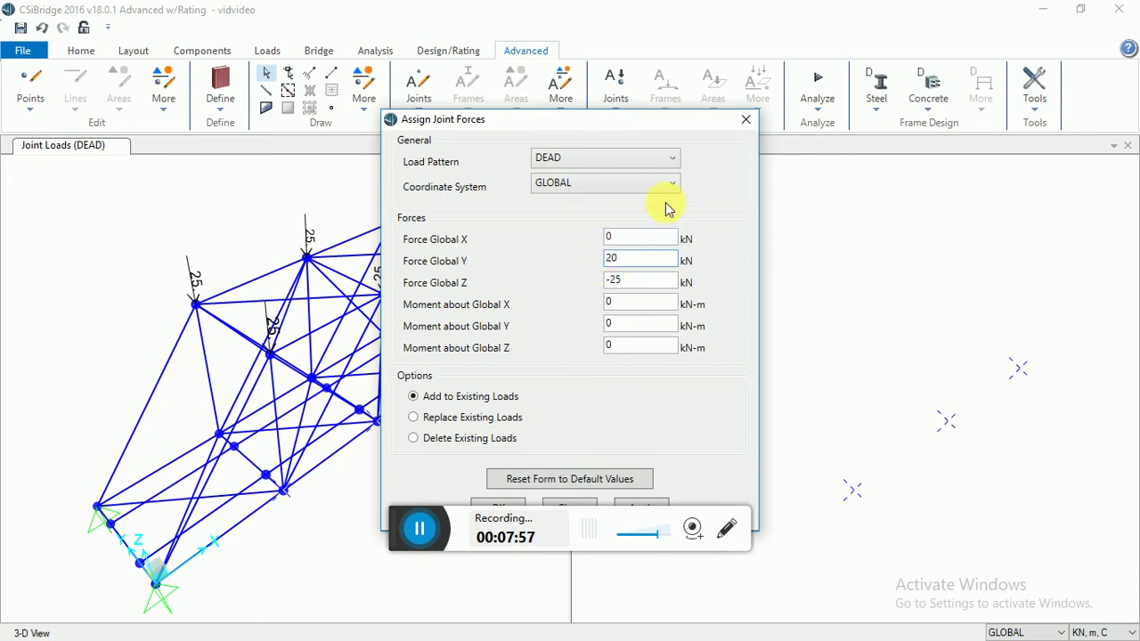
{"action": "left_click_drag", "start_coordinate": [646, 119], "coordinate": [717, 59]}
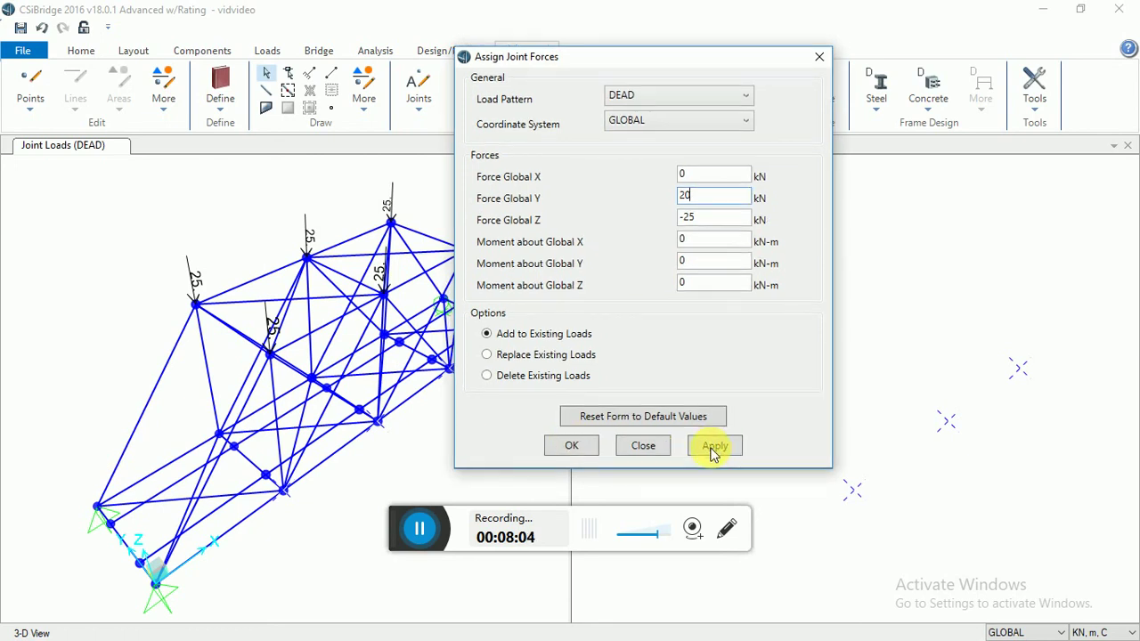
{"action": "left_click_drag", "start_coordinate": [712, 454], "coordinate": [730, 428]}
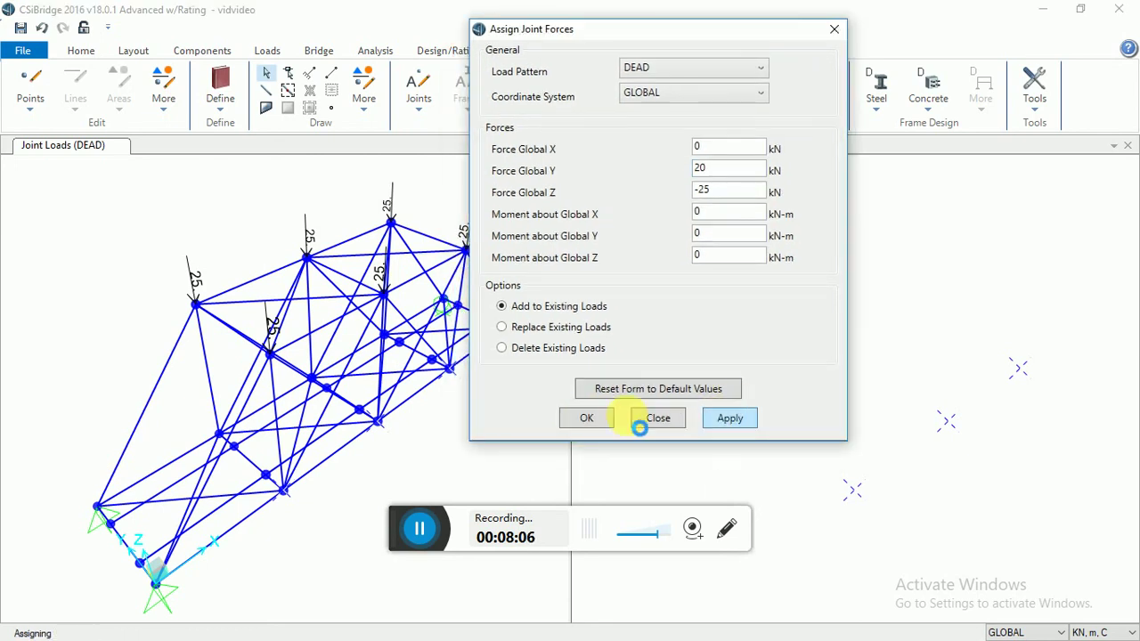
{"action": "left_click", "coordinate": [587, 422]}
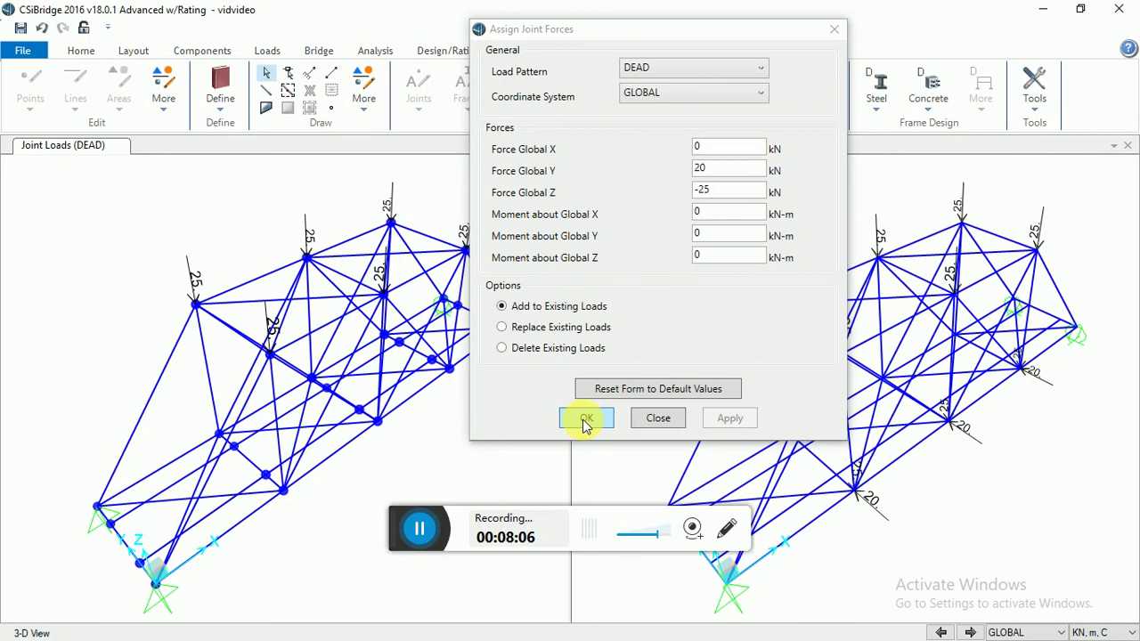